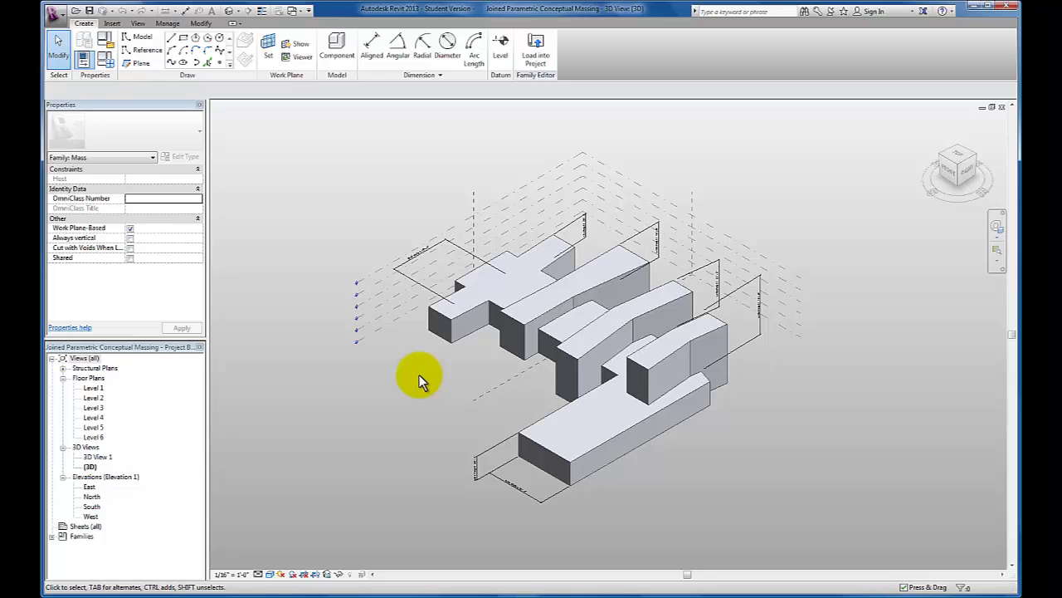
# - Create a new project, Project1, from the Architectural Template
pyautogui.click(59, 20)
pyautogui.moveTo(78, 52)
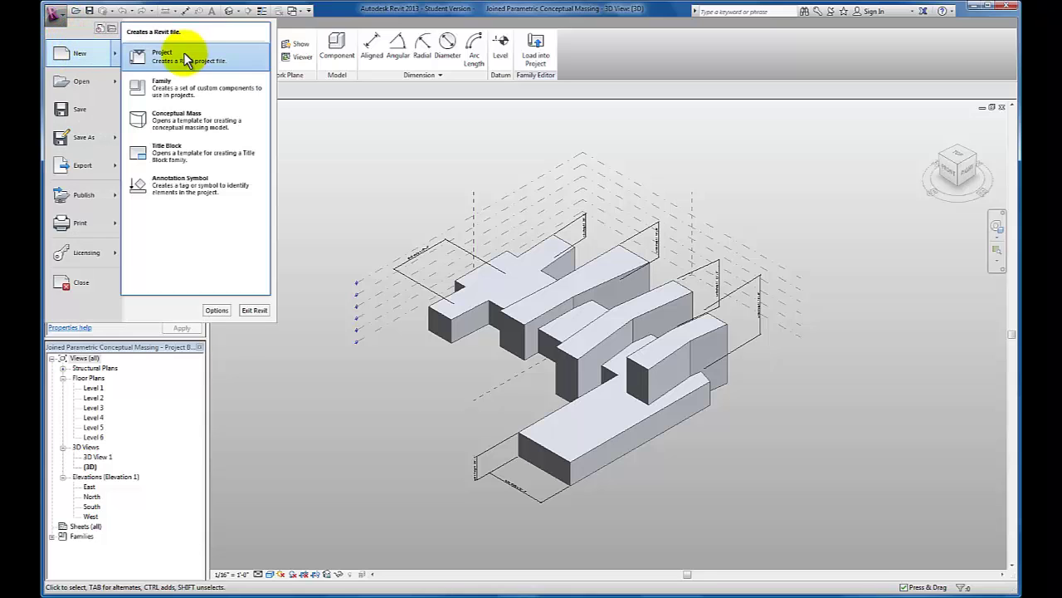
pyautogui.click(185, 60)
pyautogui.click(569, 280)
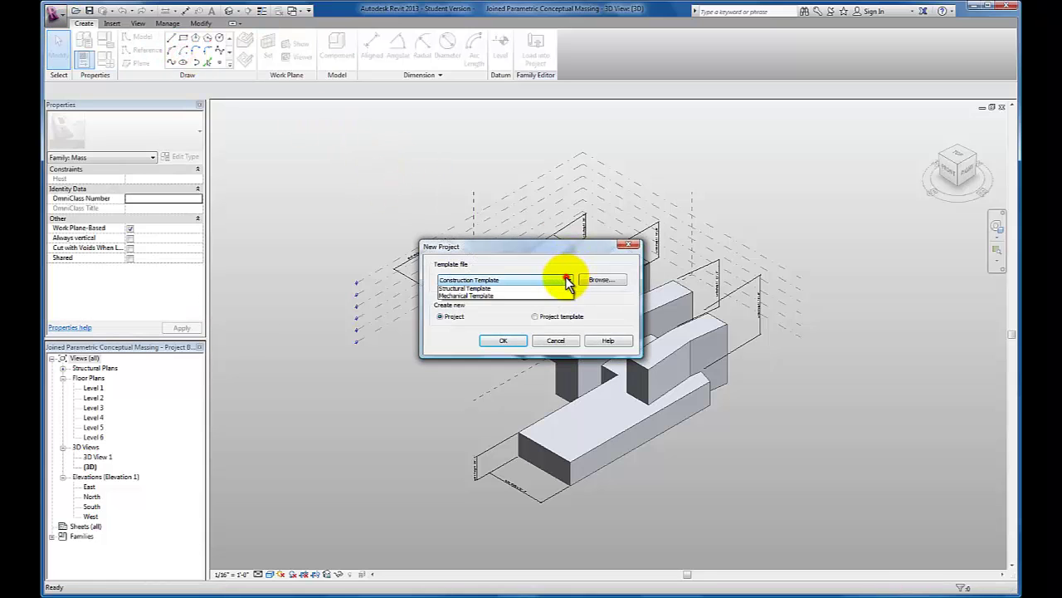
pyautogui.click(513, 304)
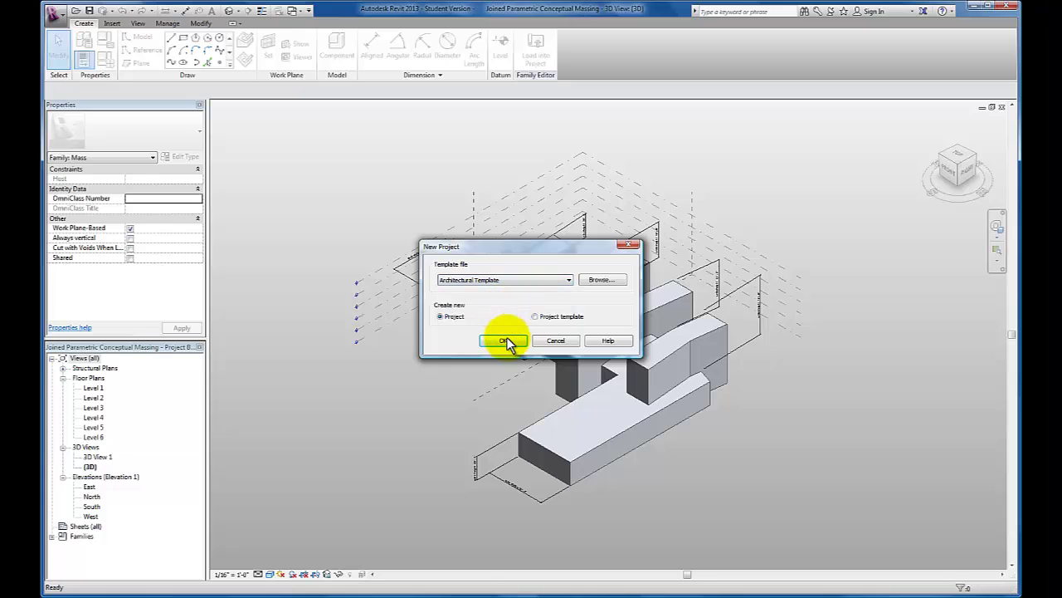
pyautogui.click(504, 341)
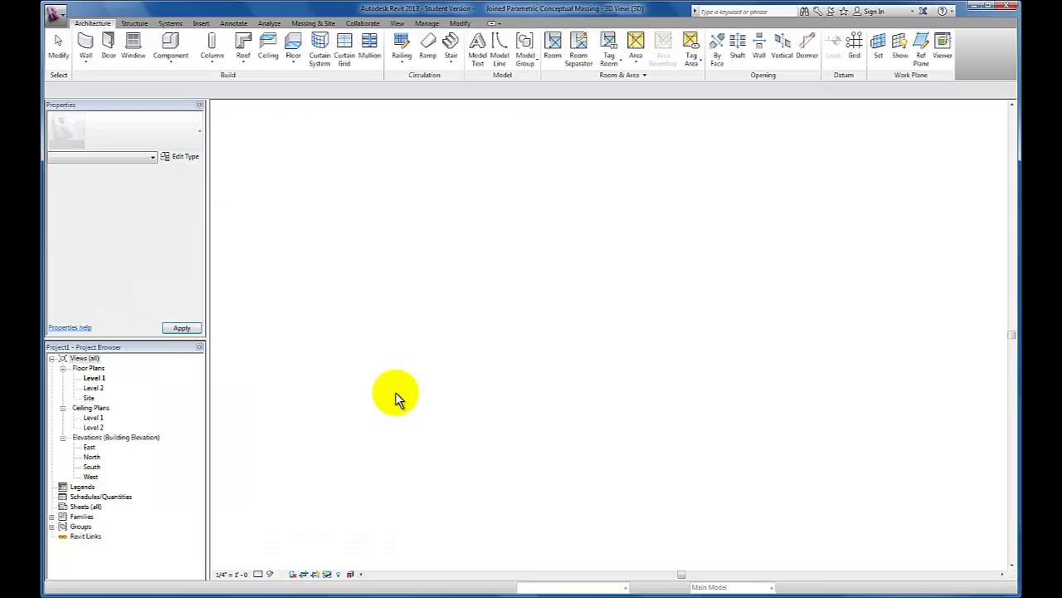
# - In the South elevation, draw a new Level 3 line across the view
pyautogui.doubleClick(92, 467)
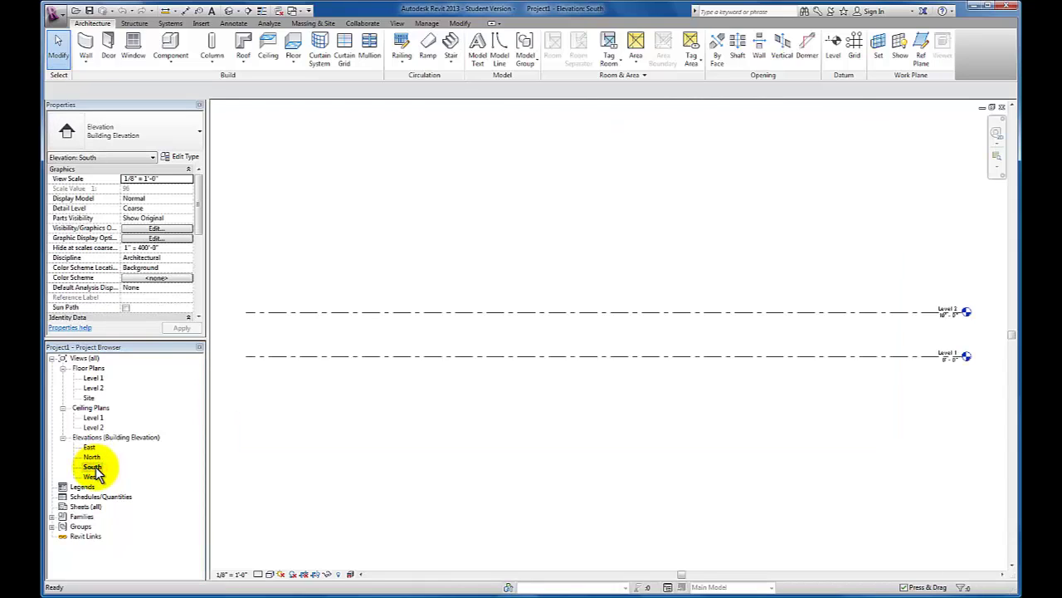
pyautogui.click(834, 51)
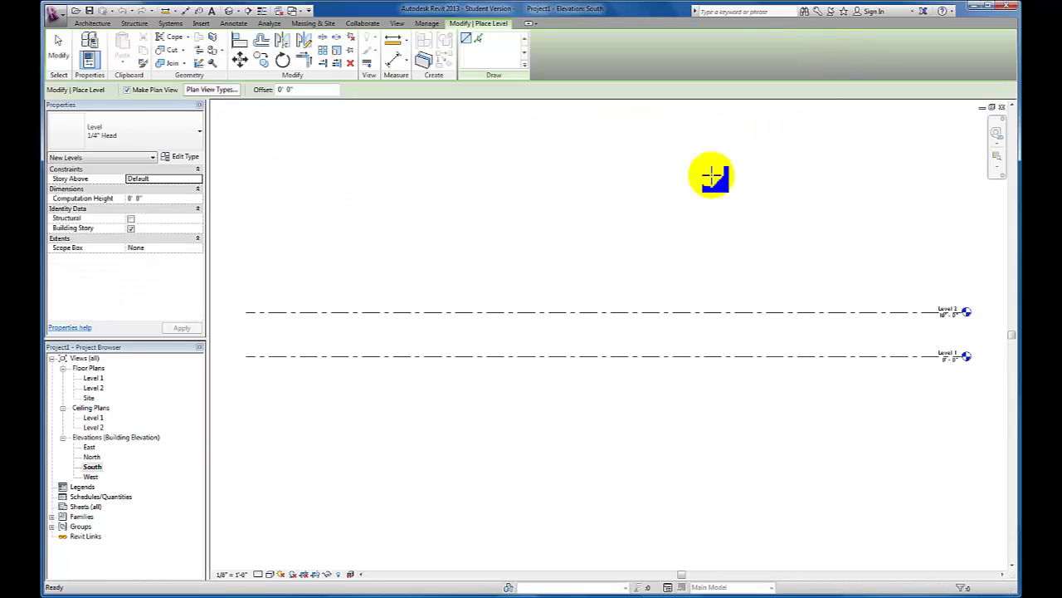
pyautogui.click(249, 254)
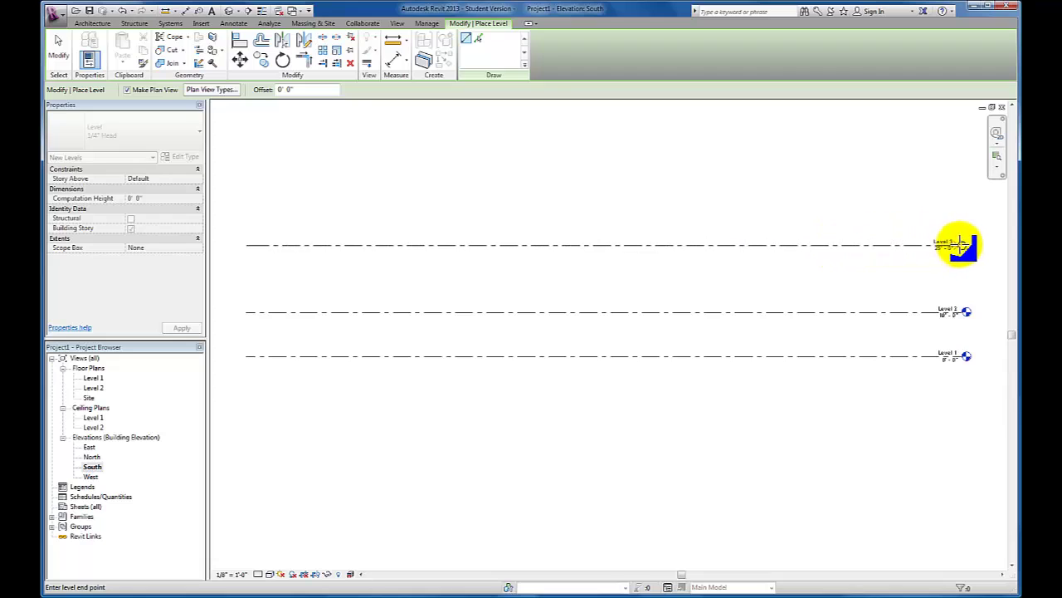
pyautogui.click(963, 244)
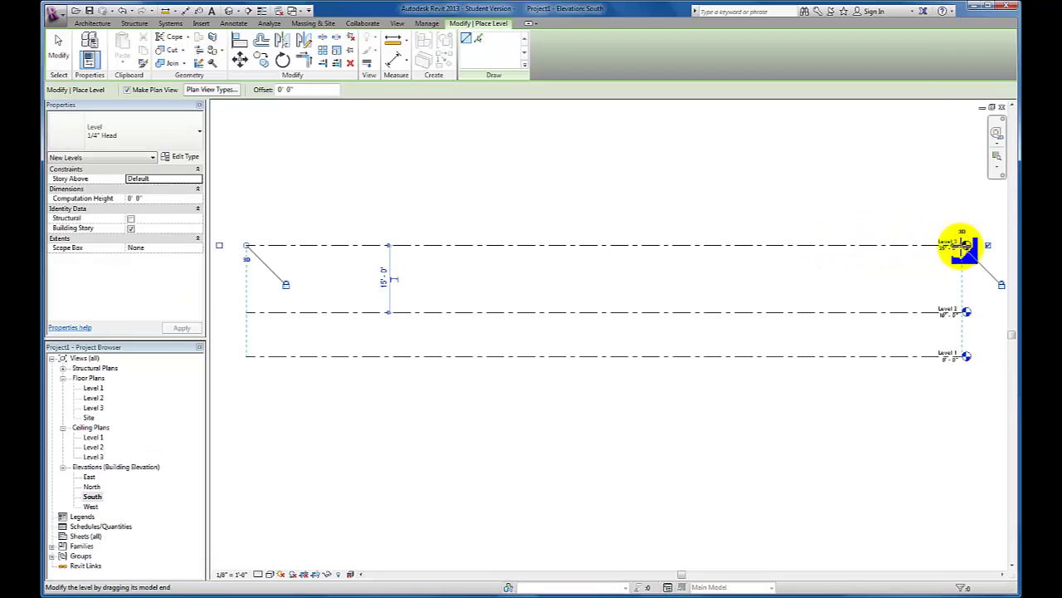
pyautogui.press('Escape')
pyautogui.press('Escape')
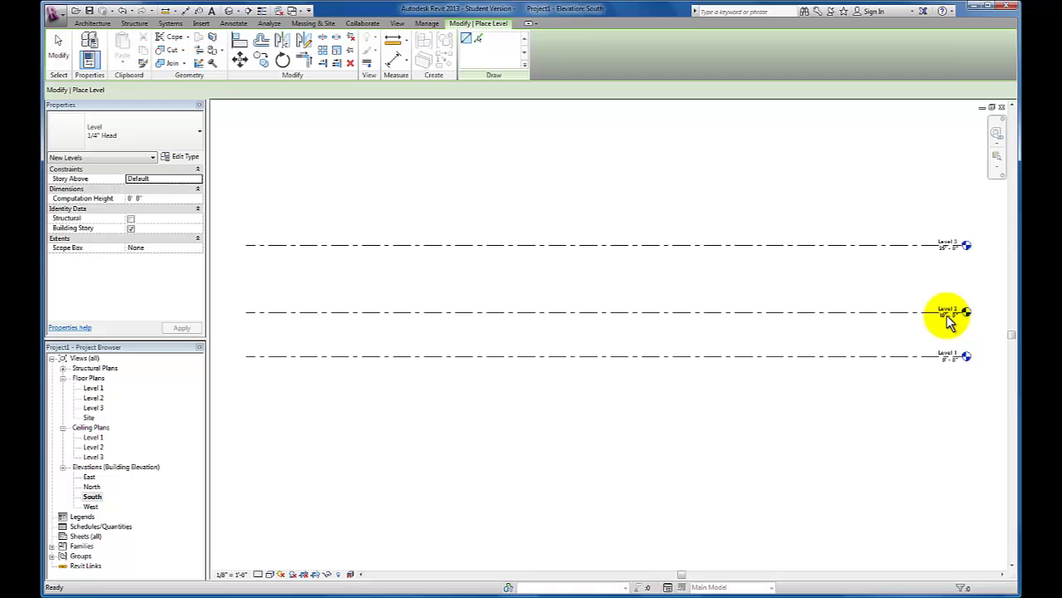
# - Set Level 2's elevation to 15'-0" and Level 3's to 30'-0"
pyautogui.doubleClick(947, 316)
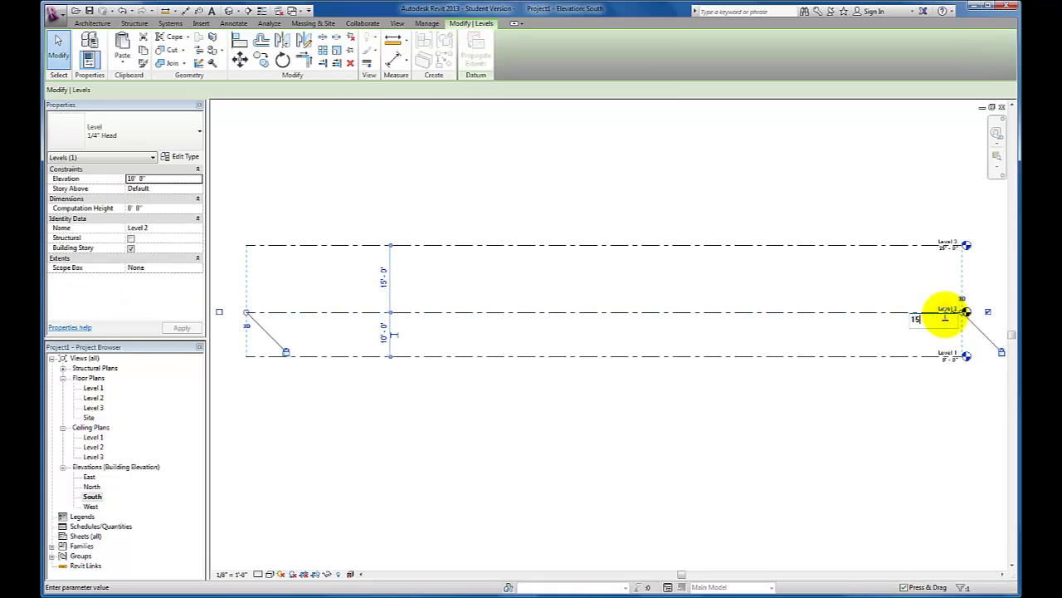
pyautogui.write('15')
pyautogui.press('Return')
pyautogui.doubleClick(944, 249)
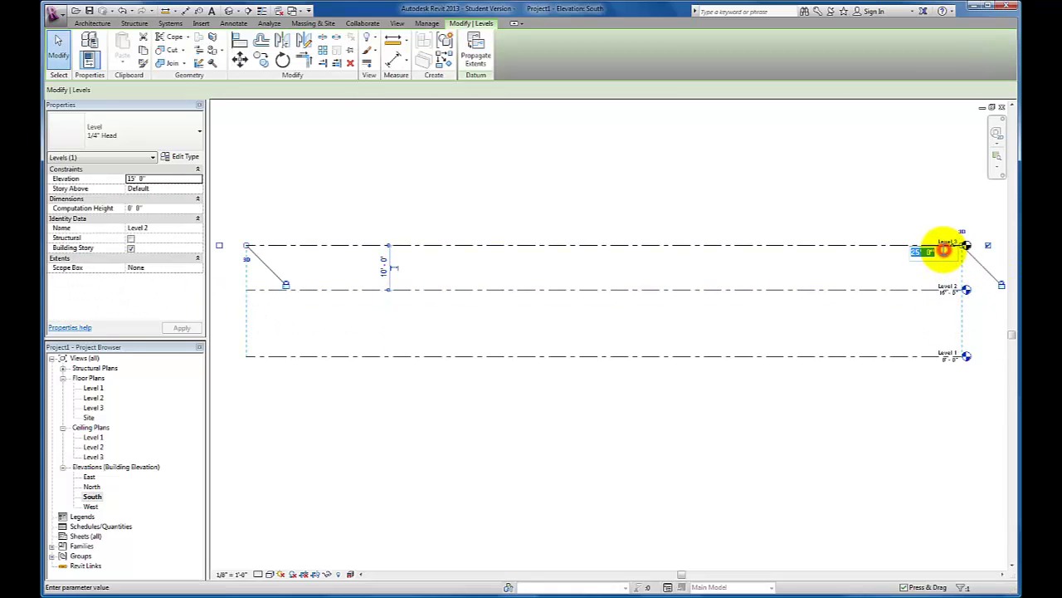
pyautogui.write('30')
pyautogui.press('Return')
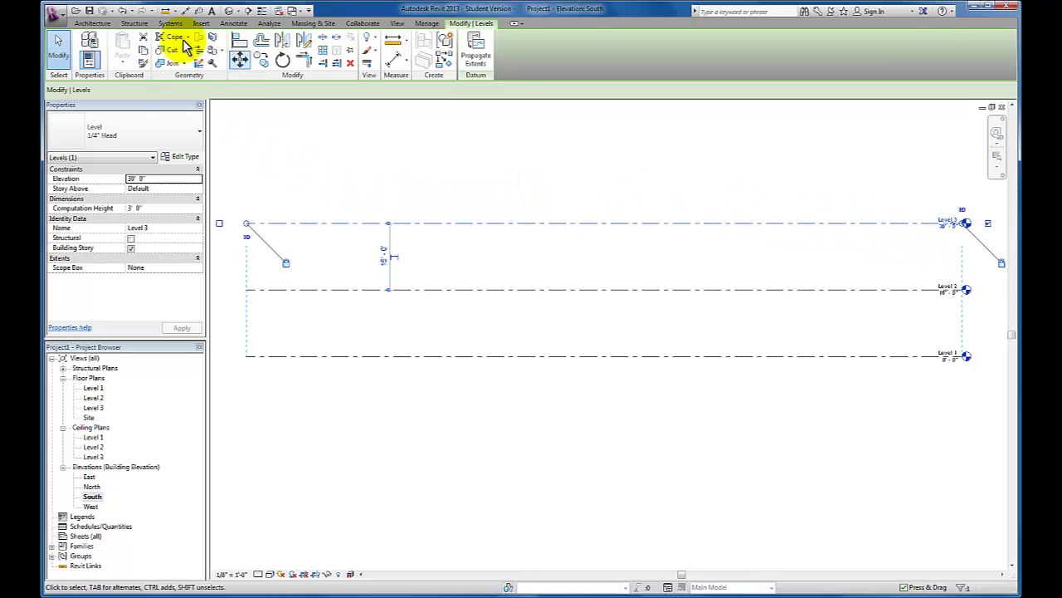
# - Draw the Level 4 line above Level 3
pyautogui.click(92, 25)
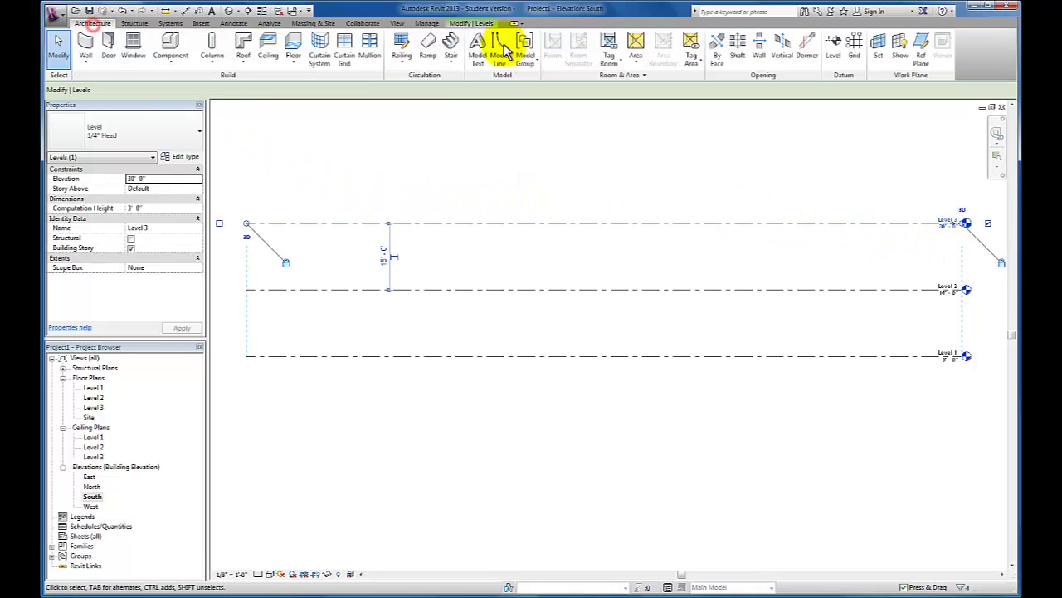
pyautogui.click(834, 48)
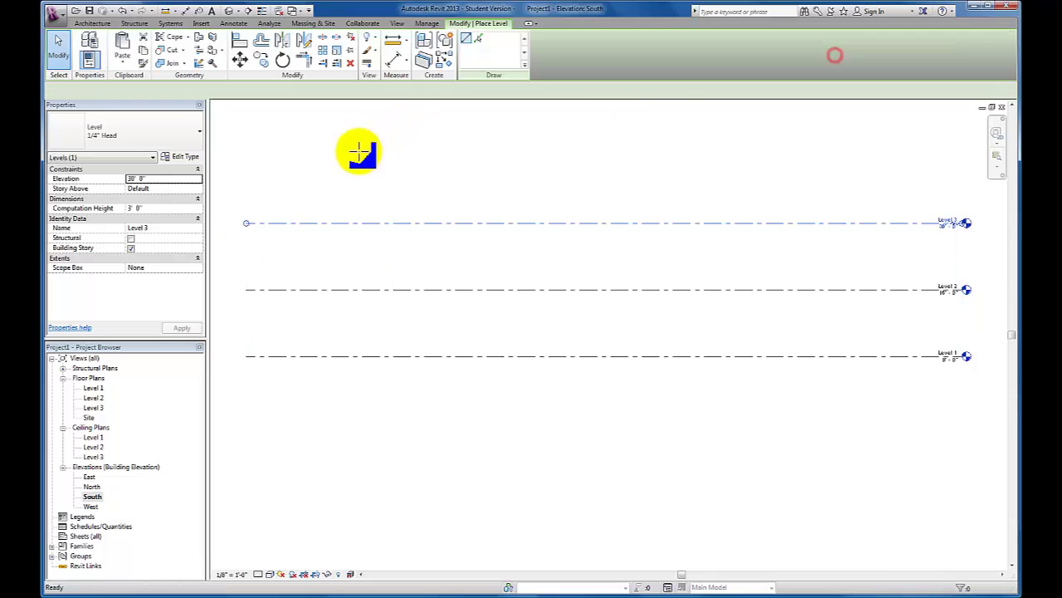
pyautogui.click(246, 158)
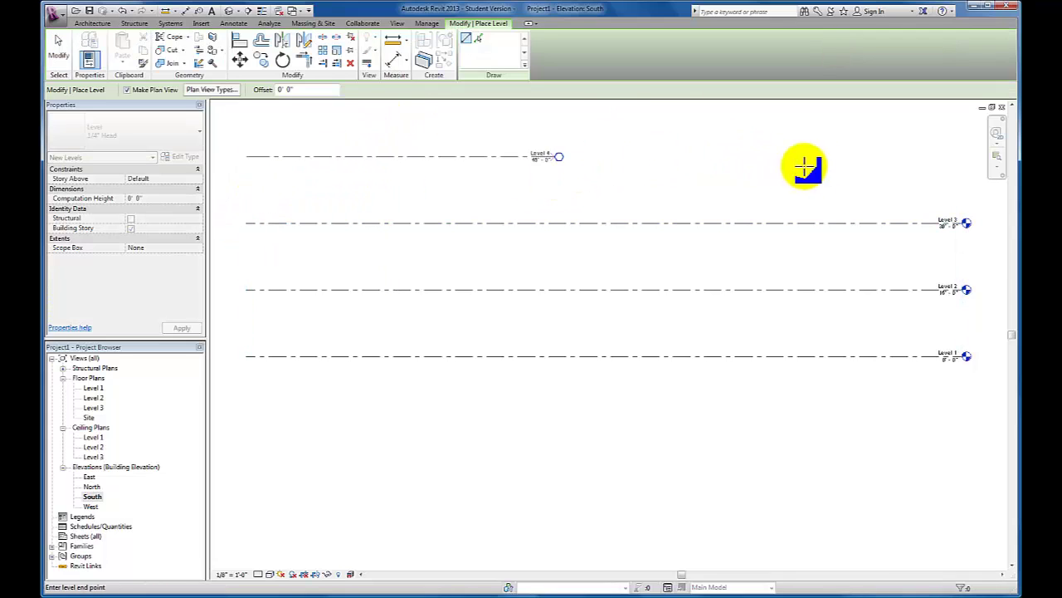
pyautogui.click(963, 158)
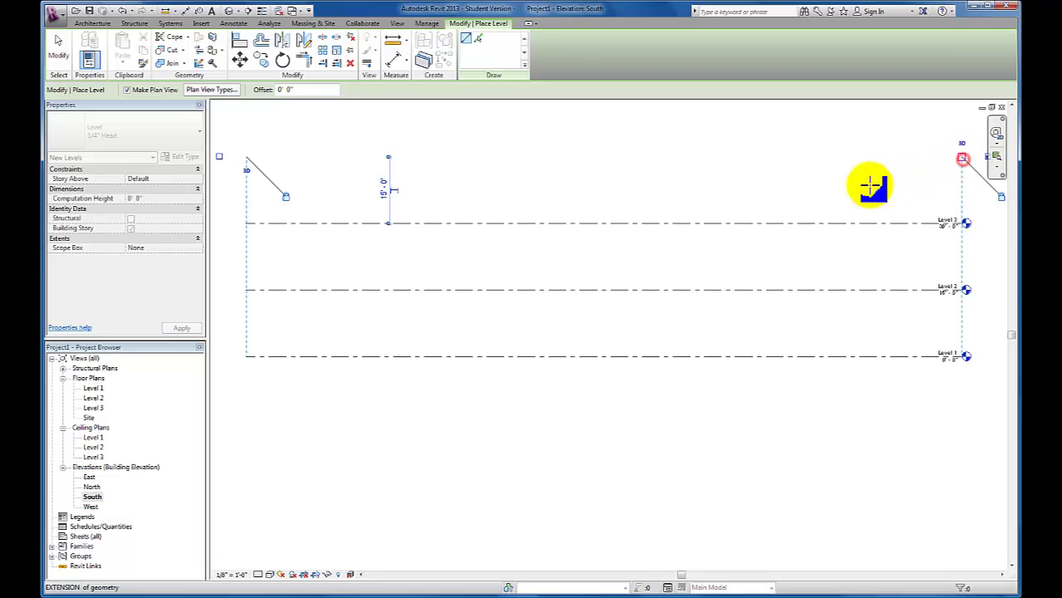
# - Draw Level 5 and Level 6 lines above Level 4, 15' apart
pyautogui.moveTo(794, 207); pyautogui.dragTo(765, 305, button='middle')
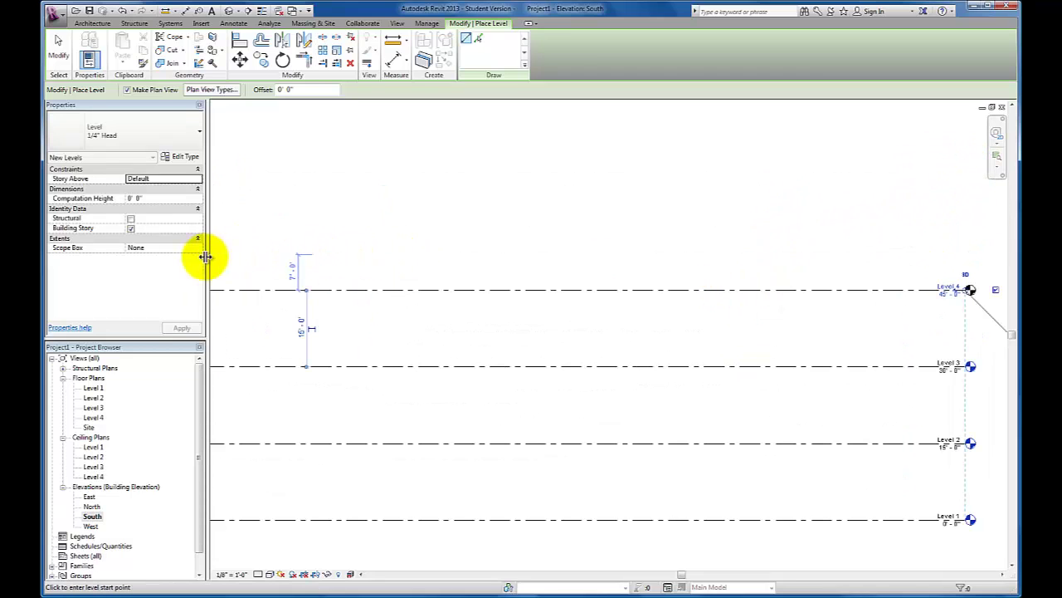
pyautogui.scroll(-1, 277, 251)
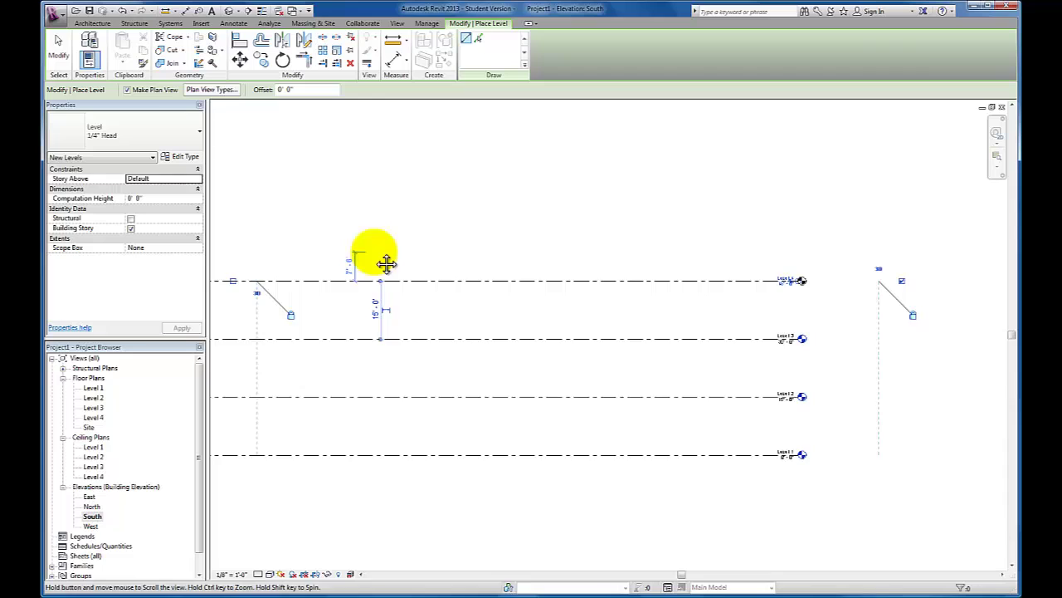
pyautogui.keyDown('shift'); pyautogui.hscroll(-2, 332, 249); pyautogui.keyUp('shift')
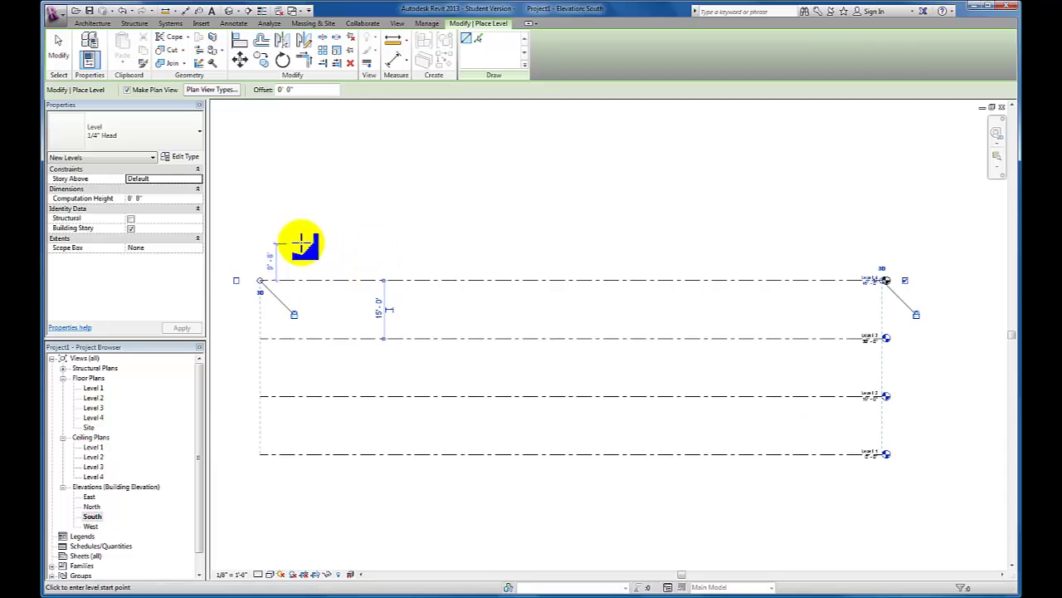
pyautogui.click(260, 222)
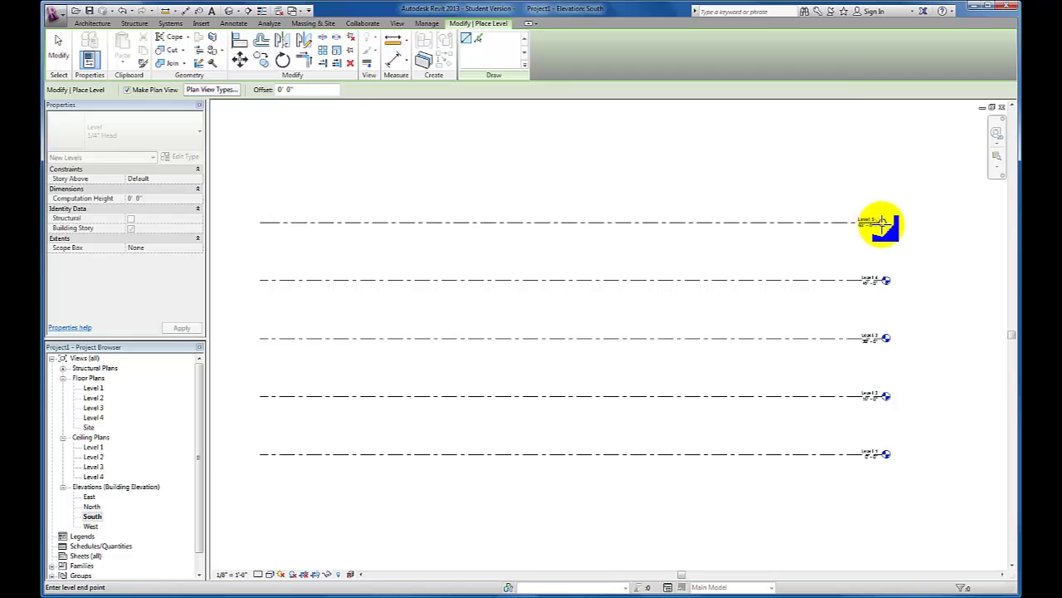
pyautogui.click(884, 222)
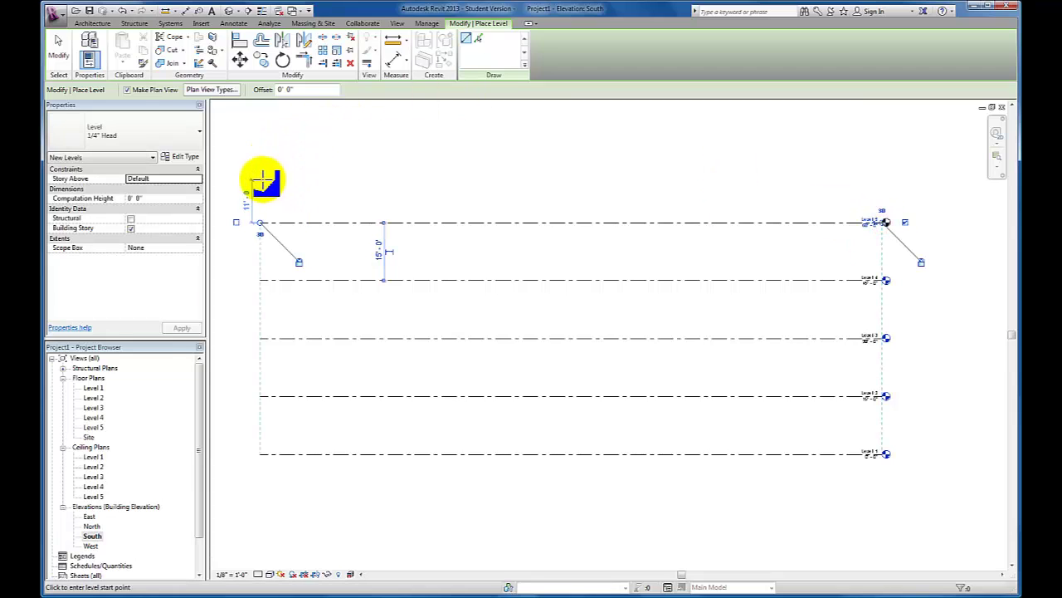
pyautogui.click(260, 165)
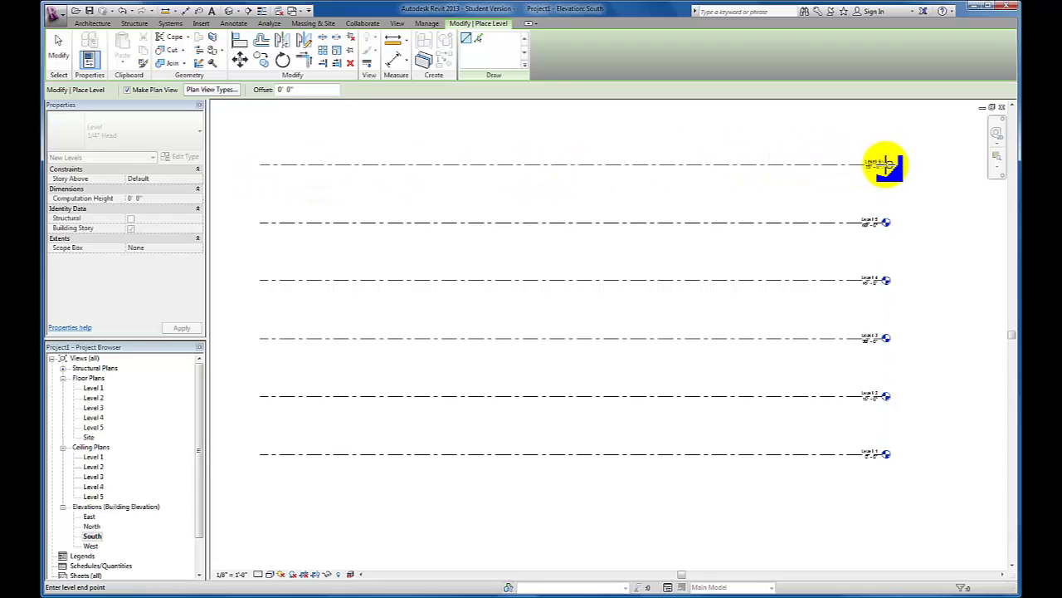
pyautogui.click(885, 164)
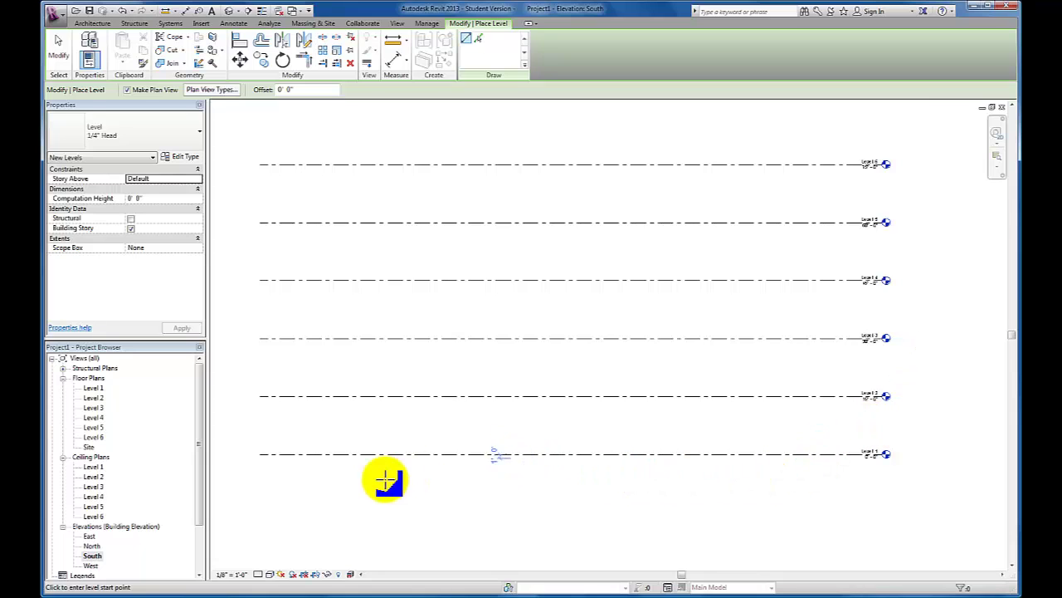
# - Open the Level 1 floor plan and load the Joined Parametric Conceptual Massing family into Project1
pyautogui.click(93, 389)
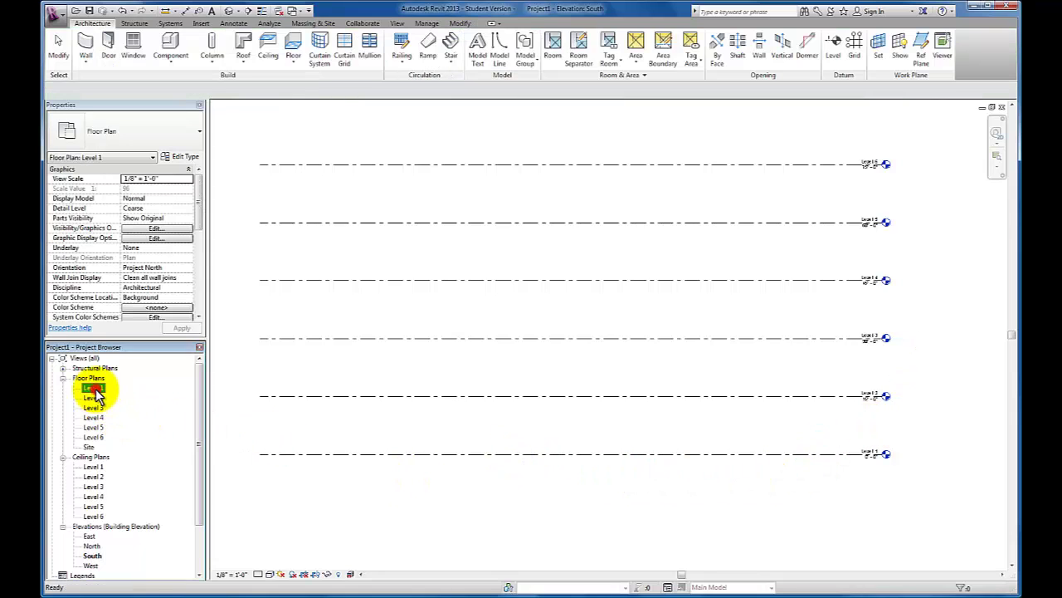
pyautogui.doubleClick(95, 388)
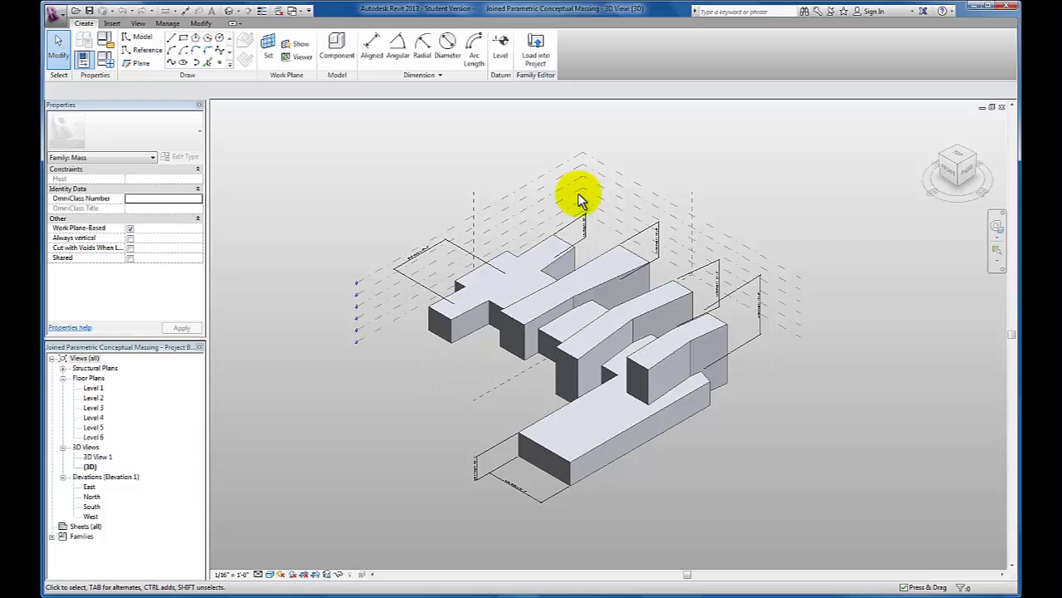
pyautogui.click(545, 60)
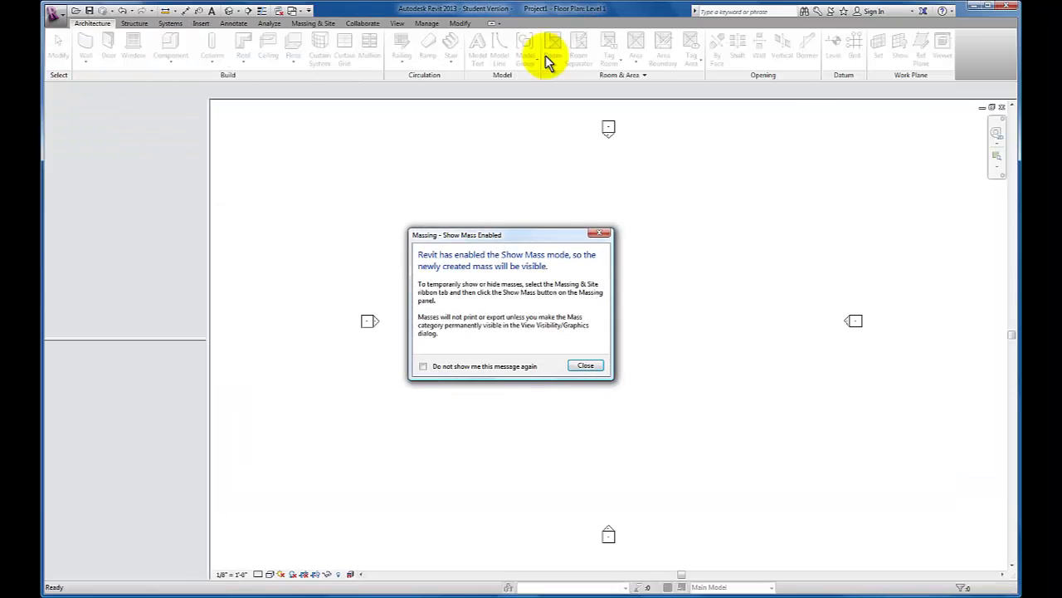
# - Place a single Joined Parametric Conceptual Massing instance on the Level 1 plan
pyautogui.click(585, 367)
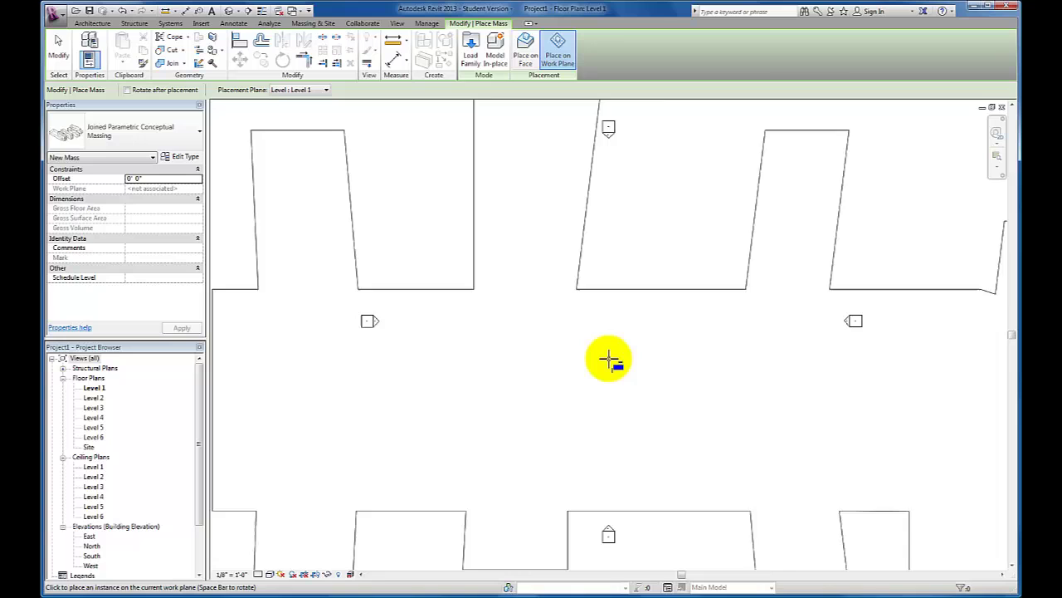
pyautogui.scroll(-3, 608, 358)
pyautogui.scroll(1, 614, 348)
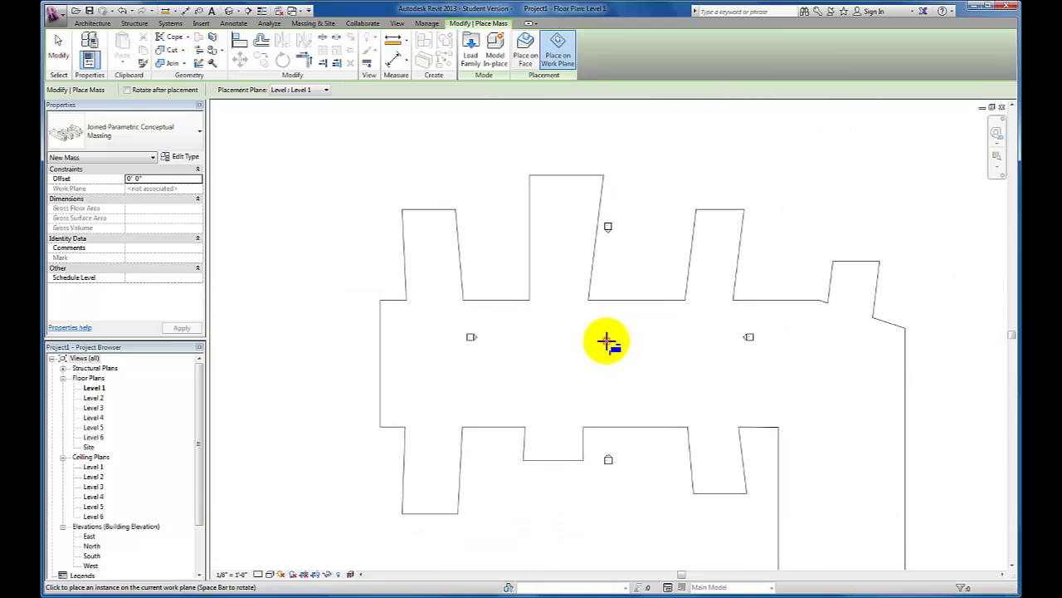
pyautogui.click(606, 342)
pyautogui.scroll(-1, 610, 353)
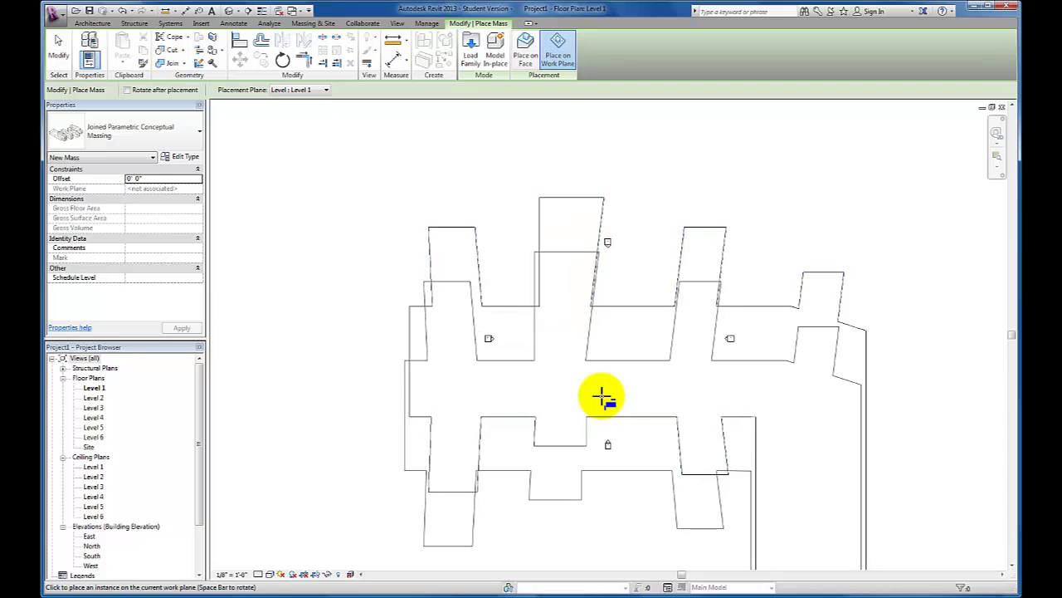
pyautogui.press('Escape')
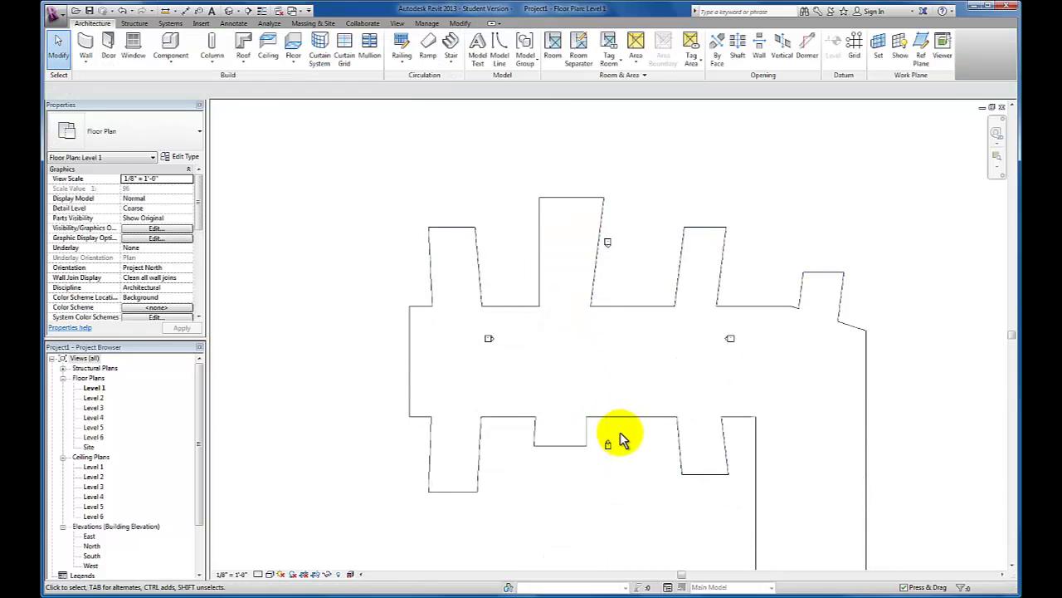
pyautogui.scroll(-1, 623, 440)
pyautogui.moveTo(610, 444); pyautogui.dragTo(589, 346, button='middle')
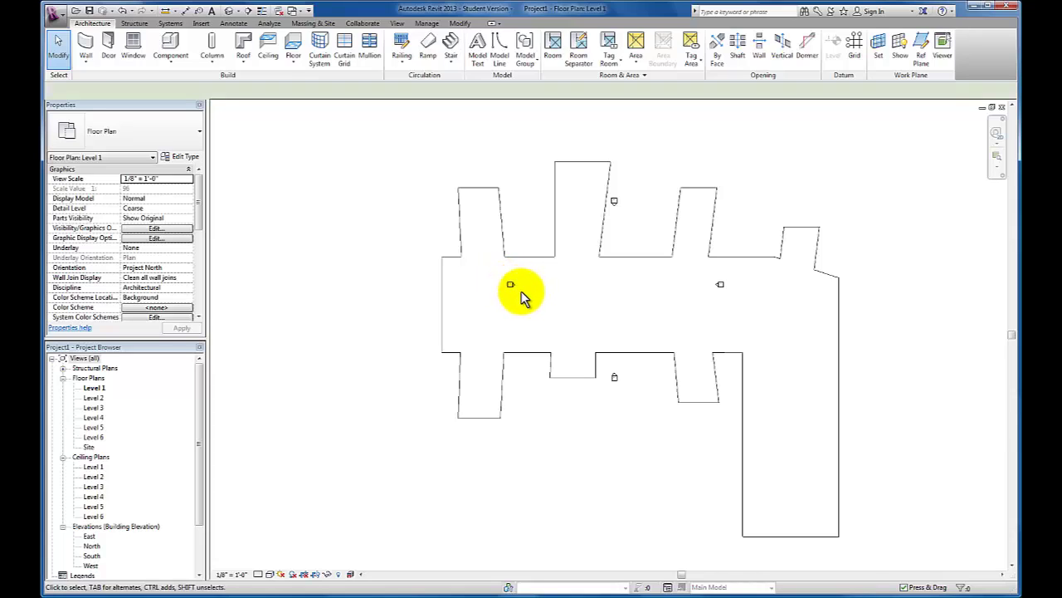
# - Move the west, north, south and east elevation markers outside the mass on their sides
pyautogui.click(511, 286)
pyautogui.moveTo(512, 286); pyautogui.dragTo(378, 299)
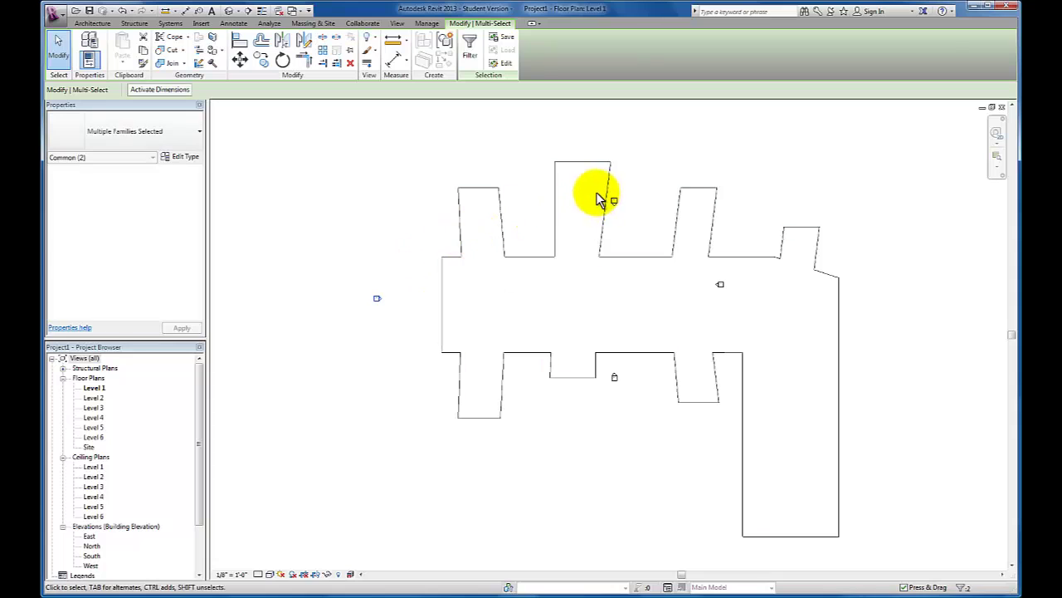
pyautogui.moveTo(614, 201); pyautogui.dragTo(616, 114)
pyautogui.click(605, 346)
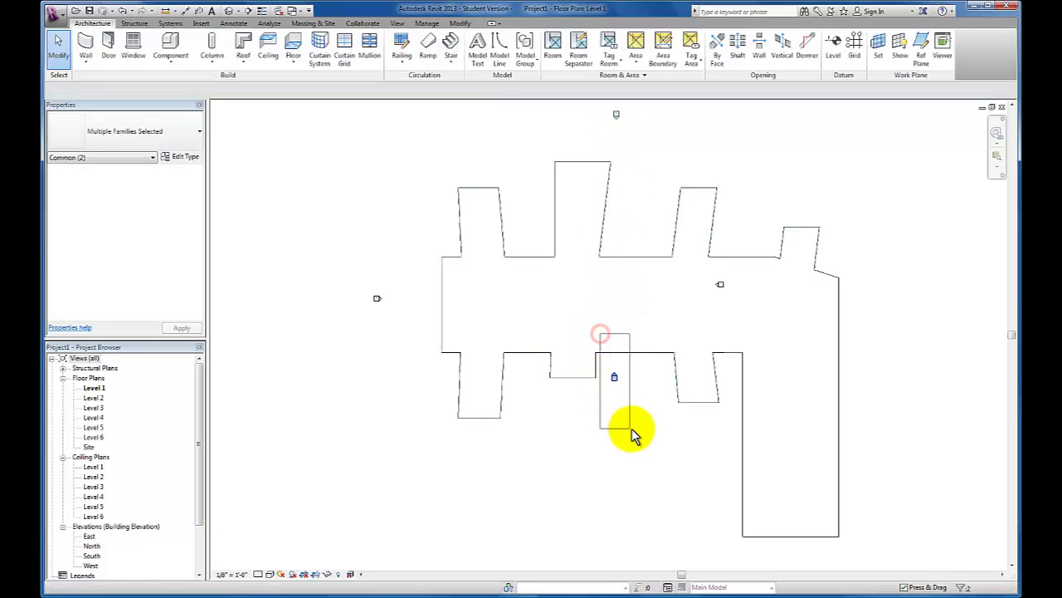
pyautogui.moveTo(614, 379); pyautogui.dragTo(622, 568)
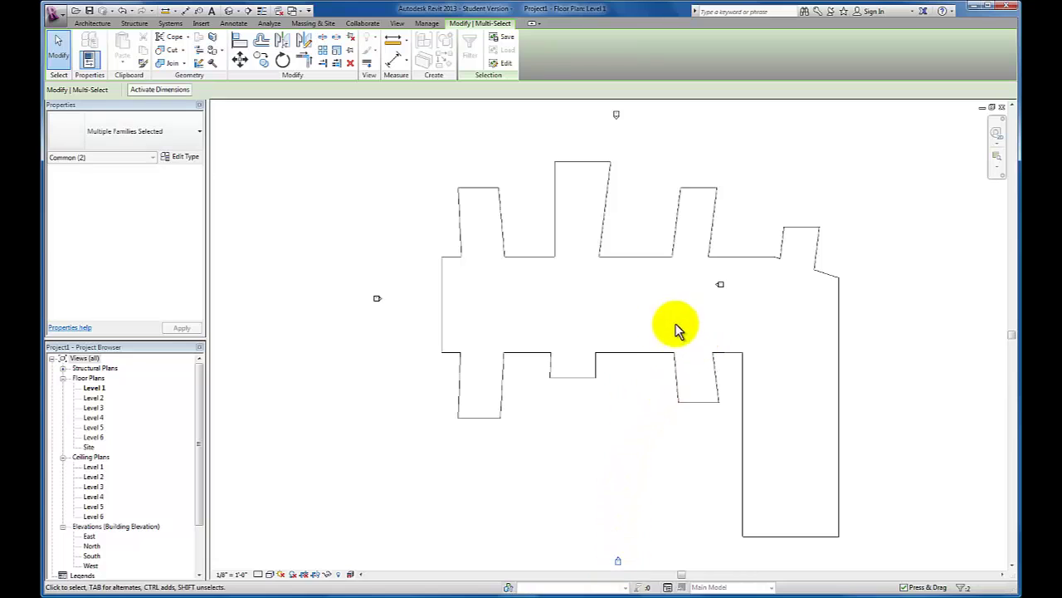
pyautogui.moveTo(675, 327); pyautogui.dragTo(605, 292, button='middle')
pyautogui.scroll(-2, 605, 286)
pyautogui.click(635, 253)
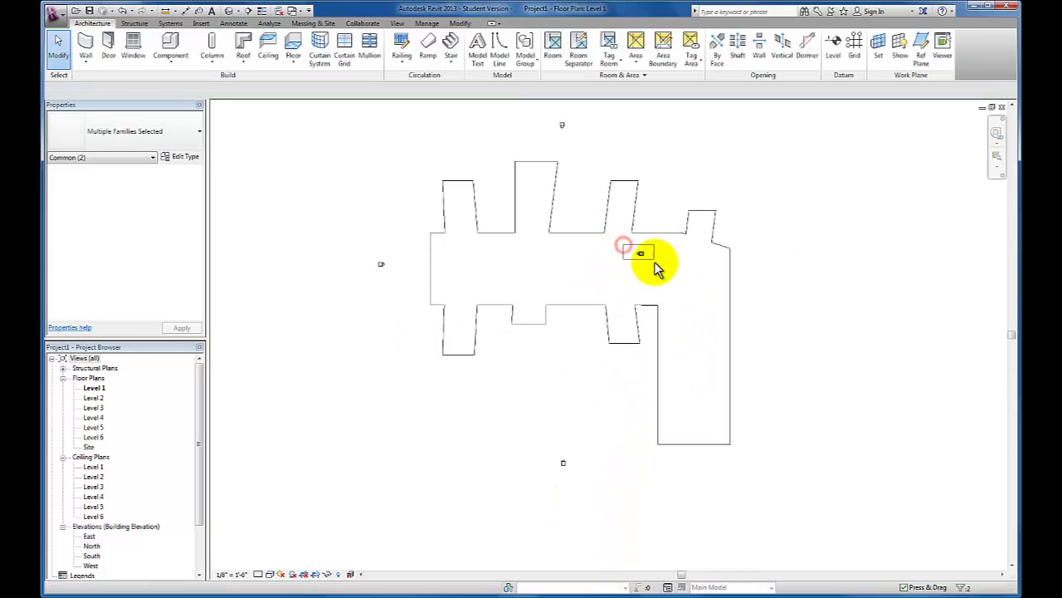
pyautogui.moveTo(644, 257); pyautogui.dragTo(777, 254)
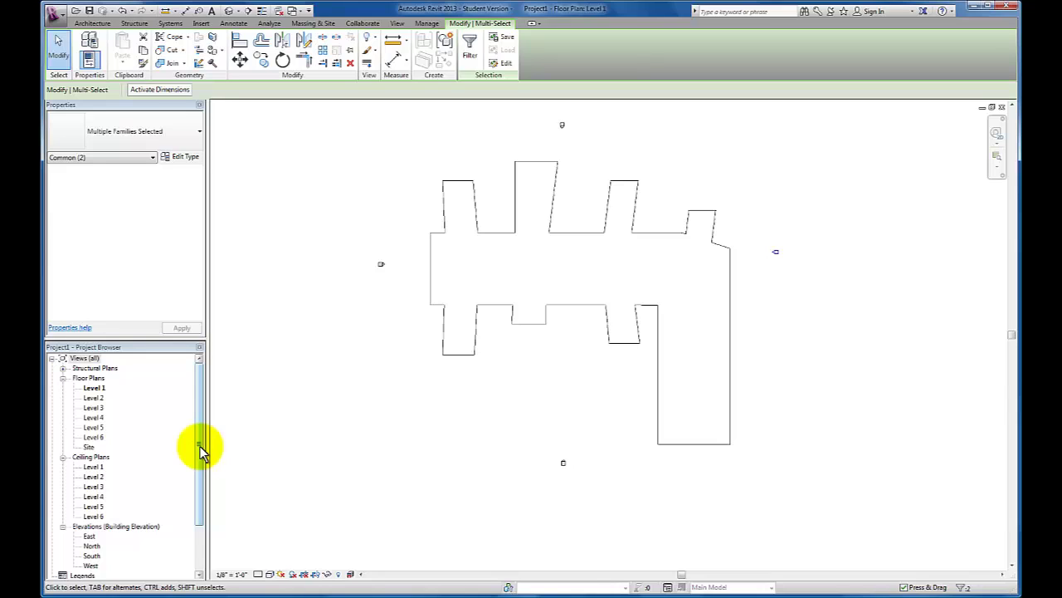
# - Switch to the Default 3D View and select the mass for Mass Floors
pyautogui.click(461, 358)
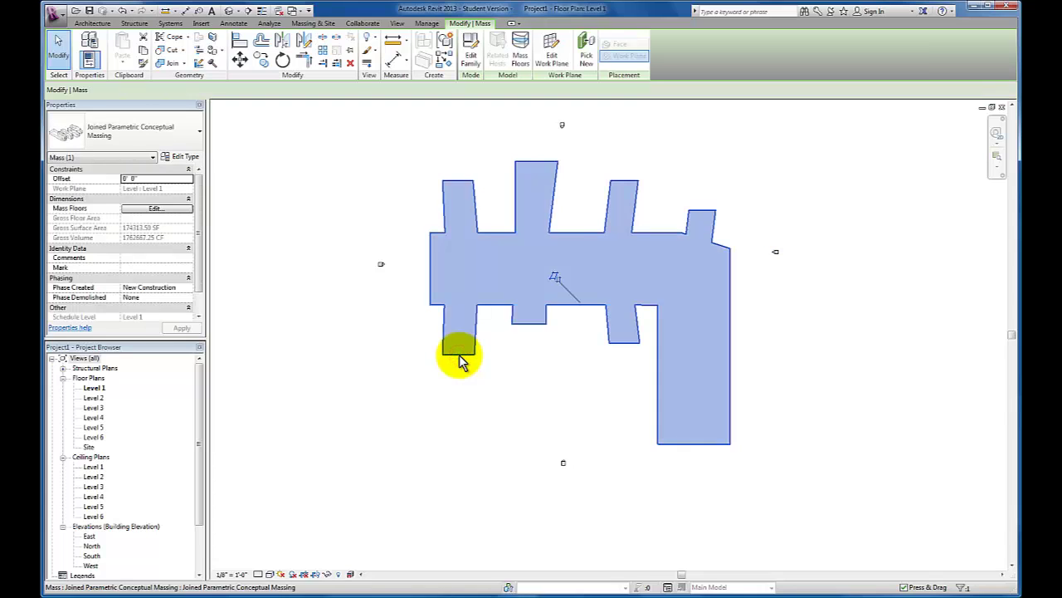
pyautogui.click(239, 12)
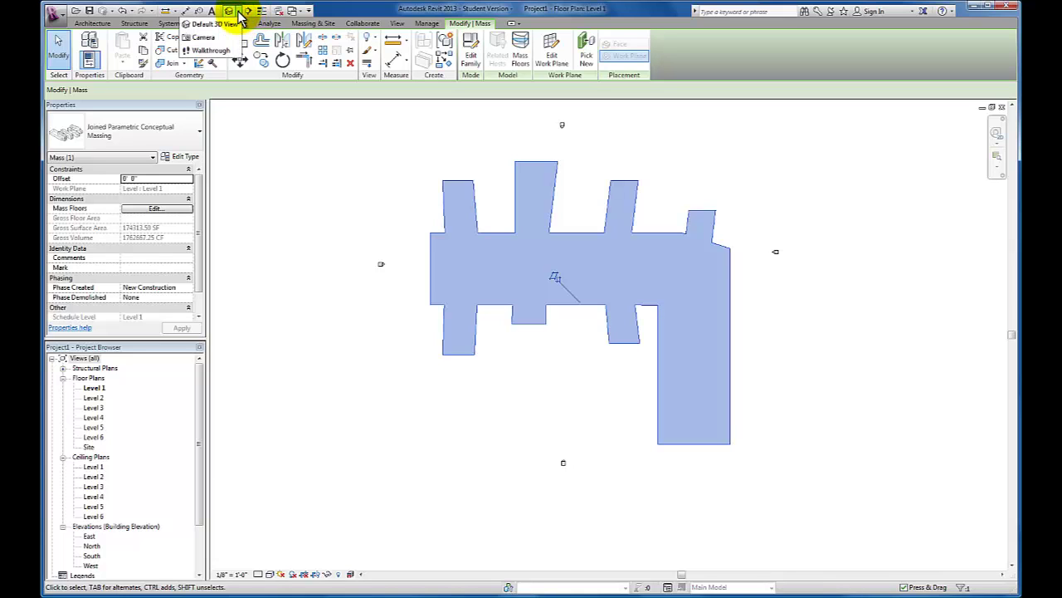
pyautogui.click(233, 23)
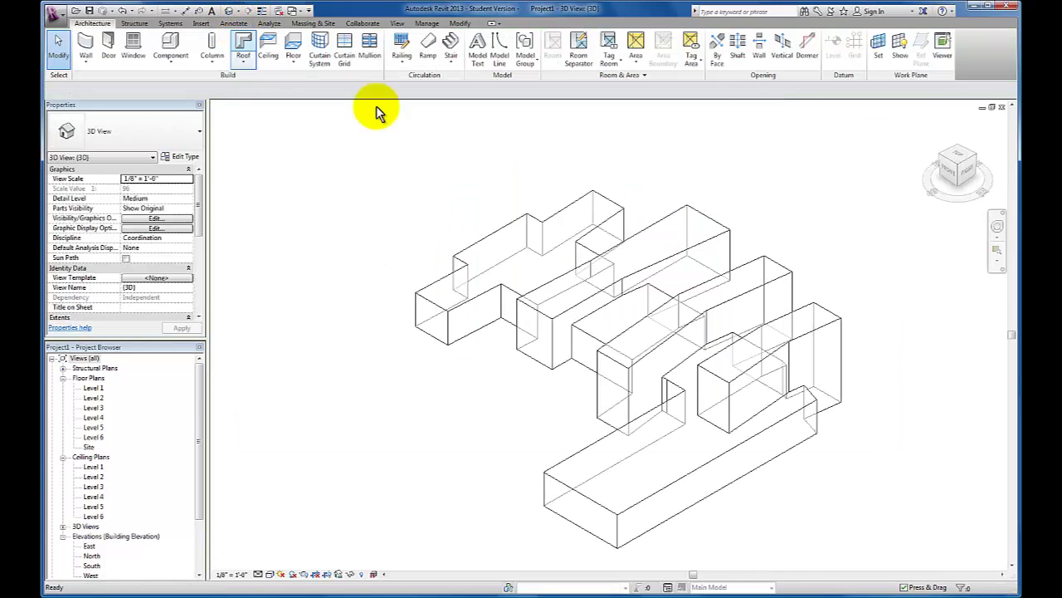
pyautogui.click(590, 231)
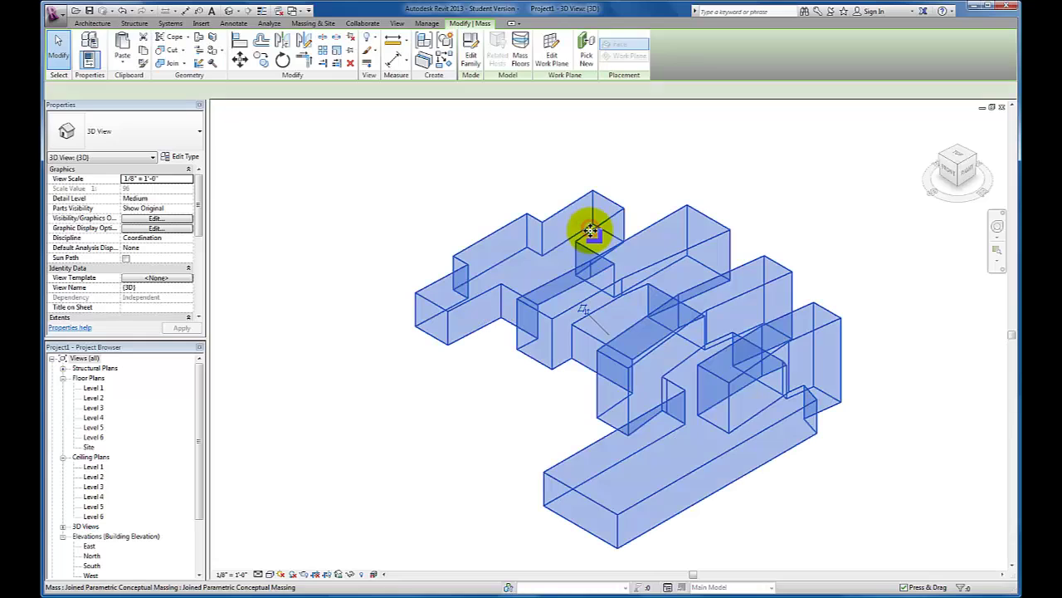
pyautogui.click(521, 50)
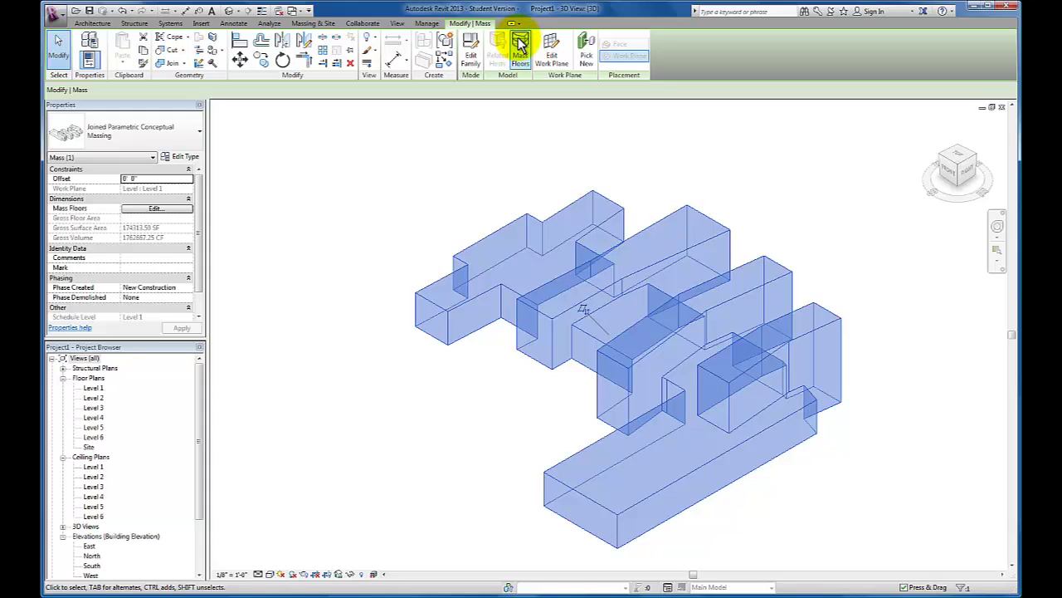
# - Check Levels 1 through 6 in the Mass Floors dialog and confirm
pyautogui.click(521, 50)
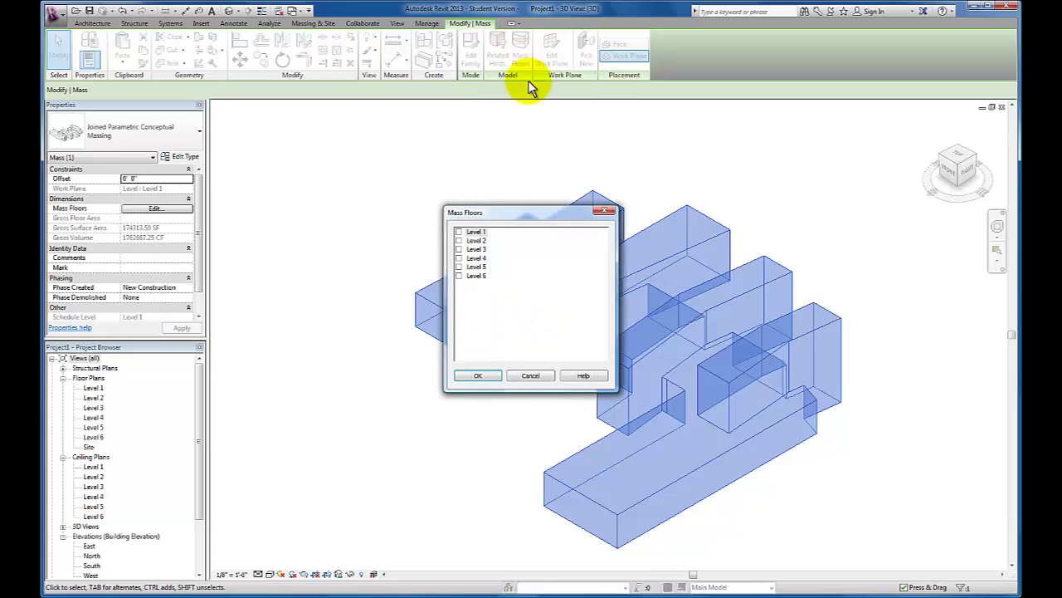
pyautogui.click(460, 233)
pyautogui.click(459, 240)
pyautogui.click(459, 249)
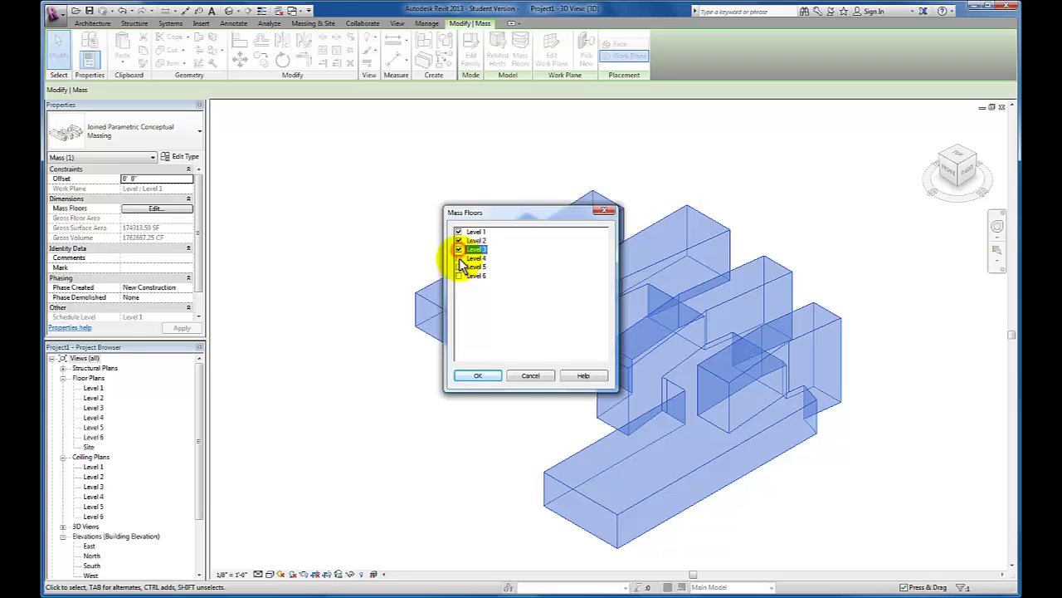
pyautogui.click(458, 258)
pyautogui.click(459, 266)
pyautogui.click(459, 276)
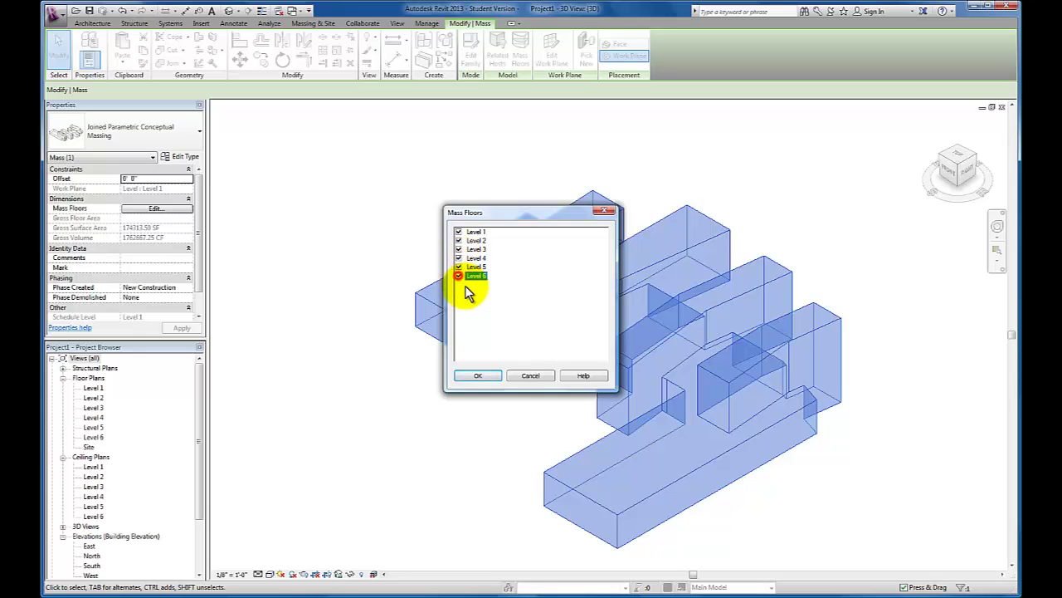
pyautogui.click(485, 376)
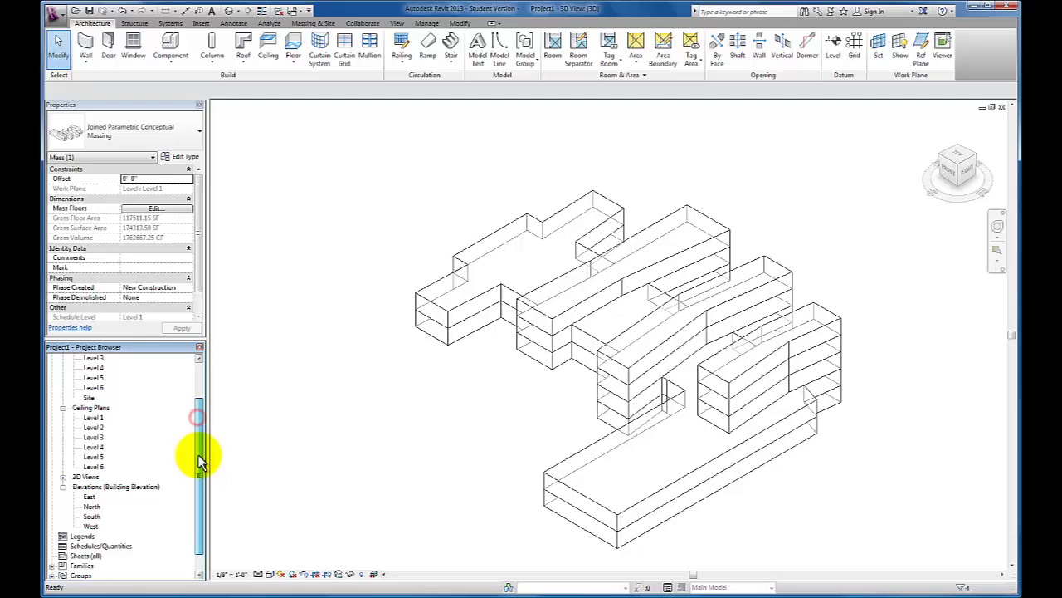
# - Create a Mass Floor category schedule named 'Conceptual Mass Floor Schedule'
pyautogui.moveTo(199, 461); pyautogui.dragTo(204, 486)
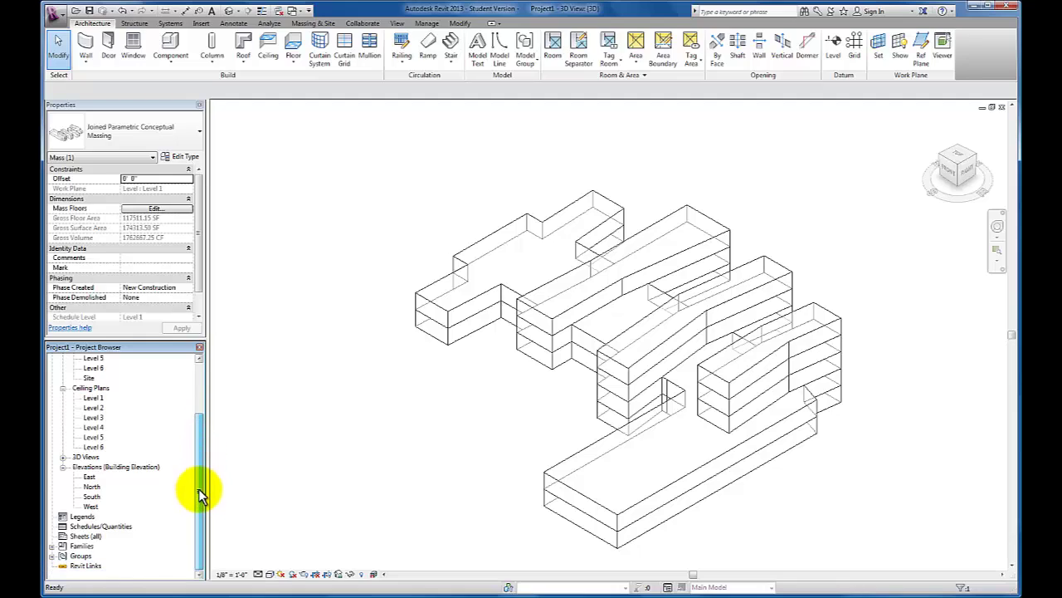
pyautogui.rightClick(80, 528)
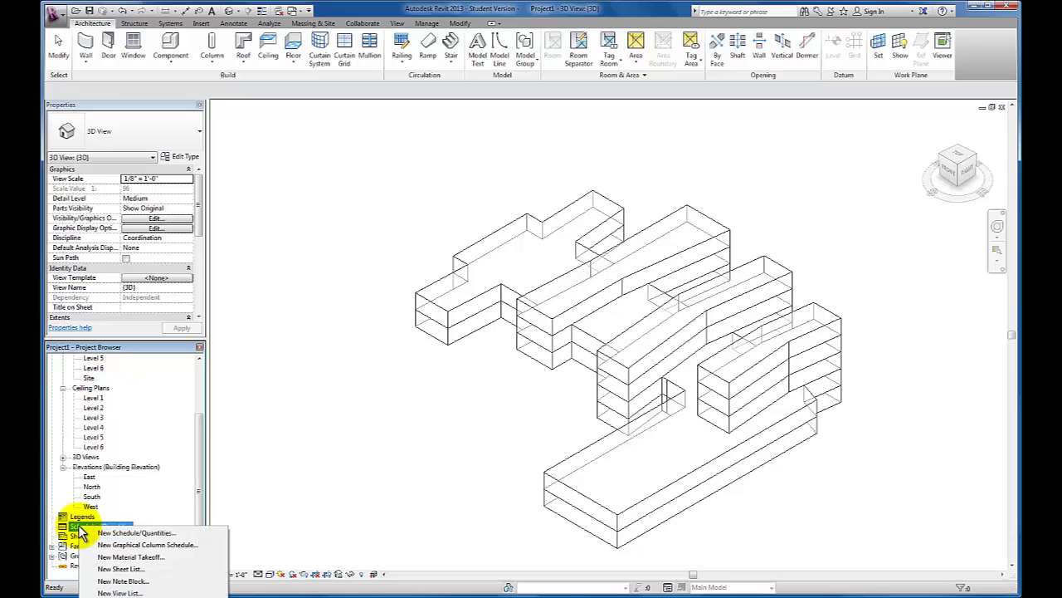
pyautogui.click(123, 533)
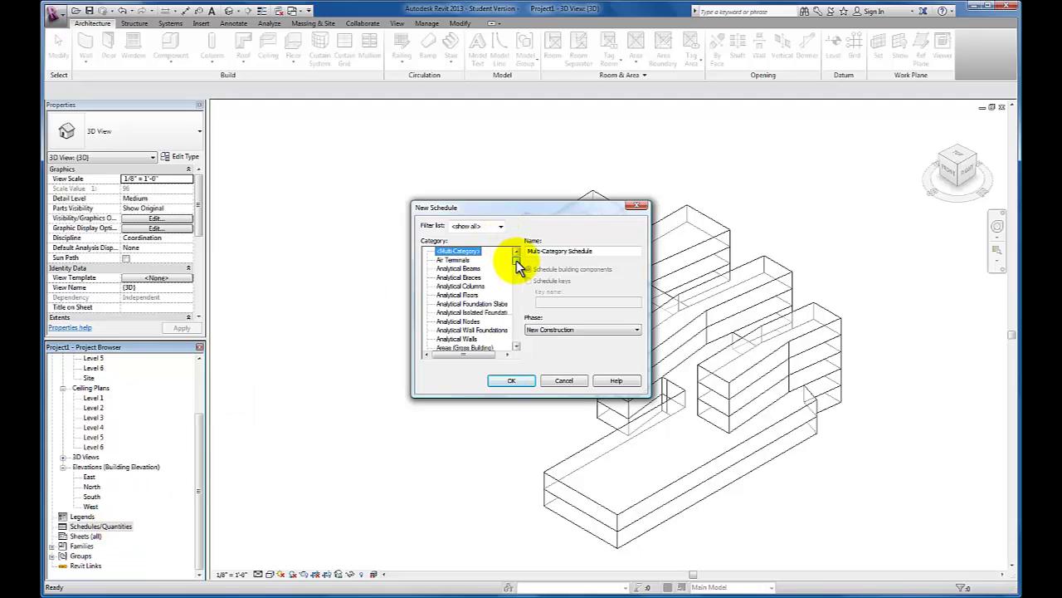
pyautogui.moveTo(518, 263); pyautogui.dragTo(481, 297)
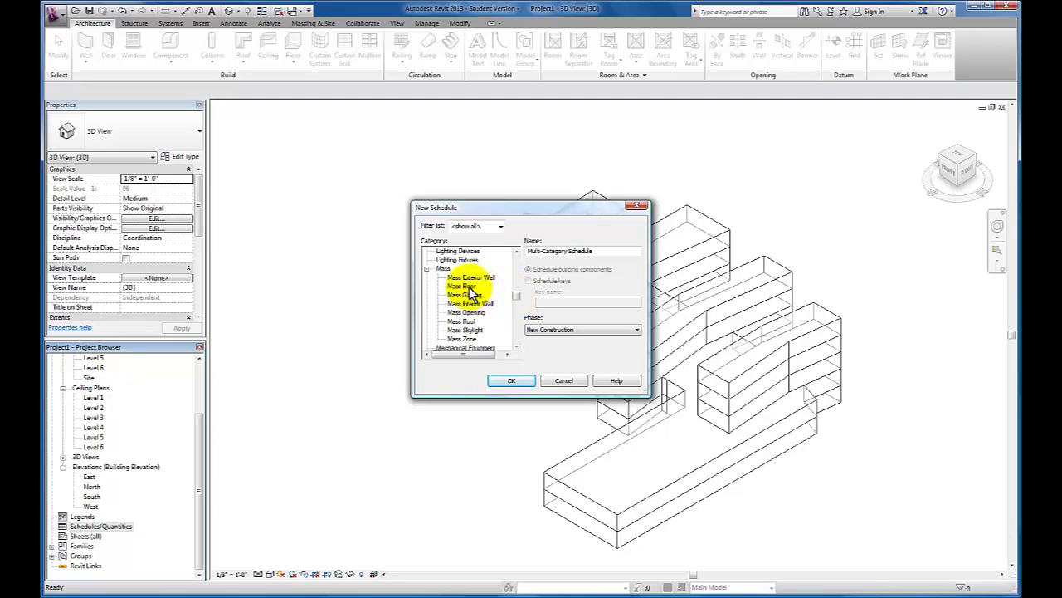
pyautogui.click(469, 287)
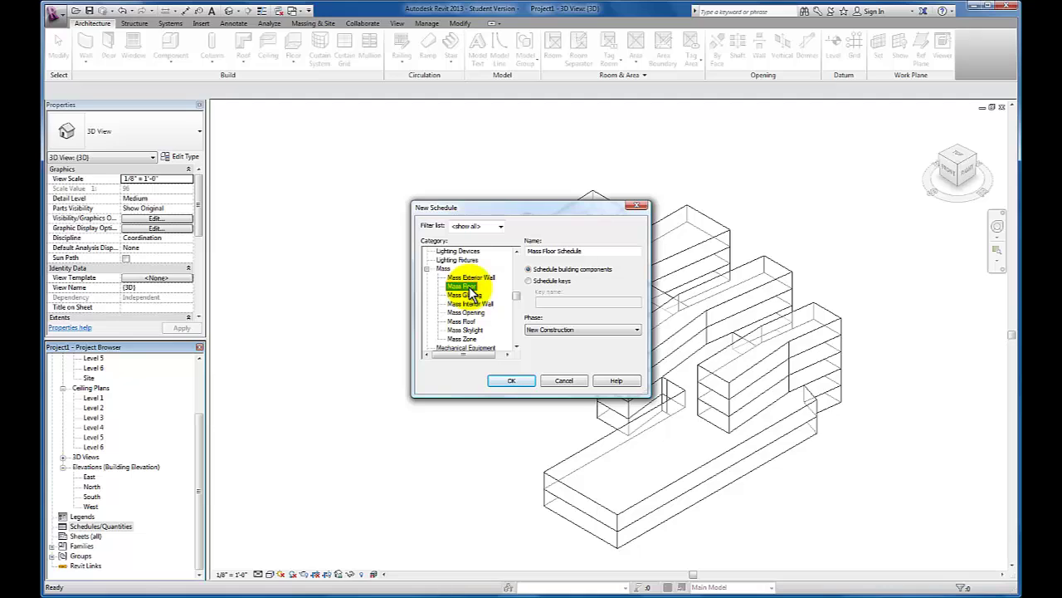
pyautogui.click(529, 250)
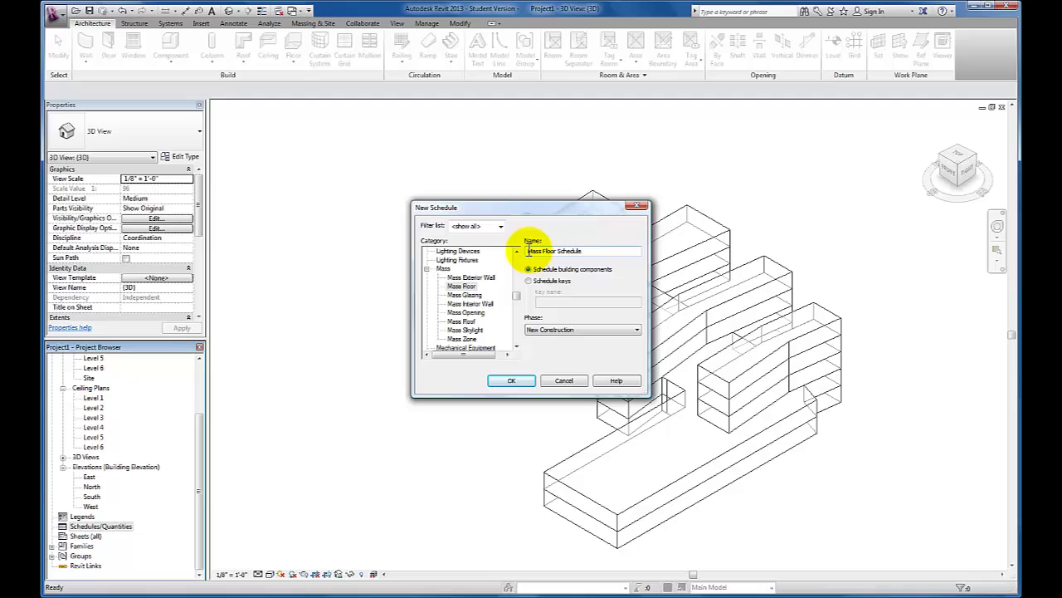
pyautogui.write('Concept ')
pyautogui.write('ual')
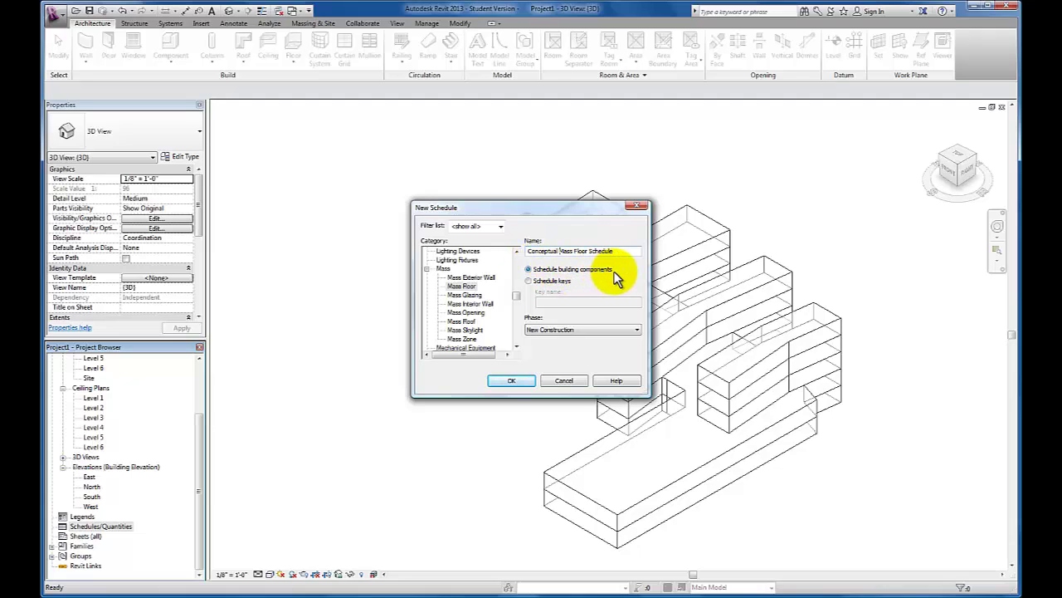
pyautogui.click(511, 380)
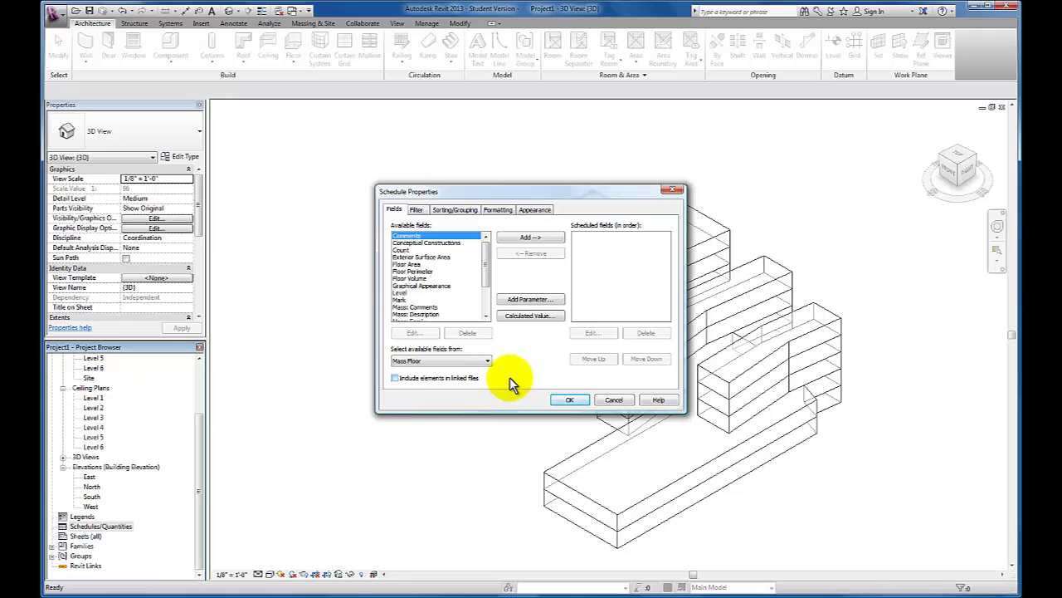
# - Add the Level and Floor Area fields to the schedule's scheduled fields
pyautogui.moveTo(483, 273); pyautogui.dragTo(486, 309)
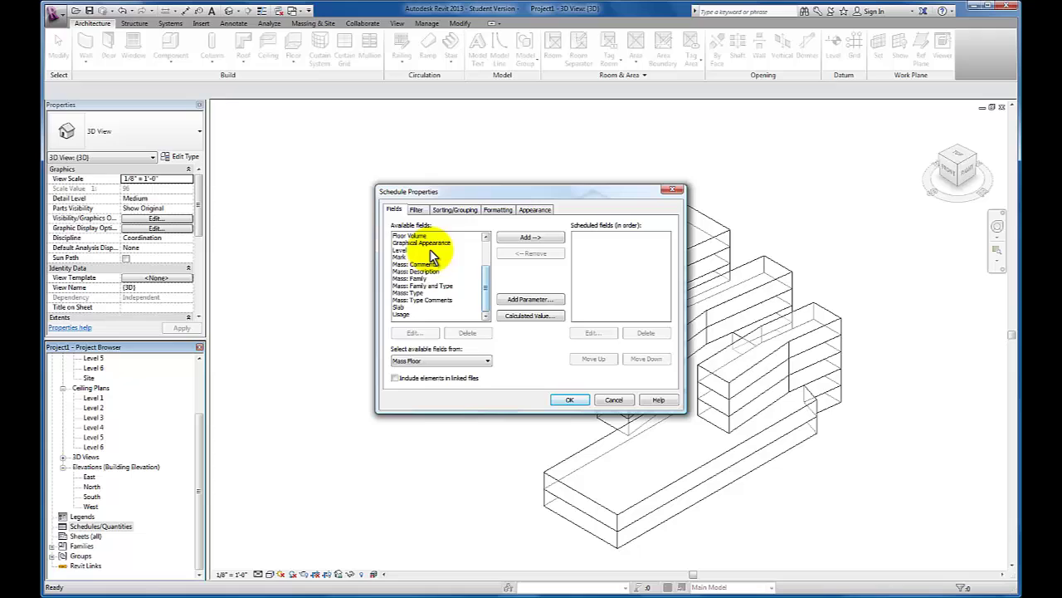
pyautogui.click(401, 250)
pyautogui.click(523, 239)
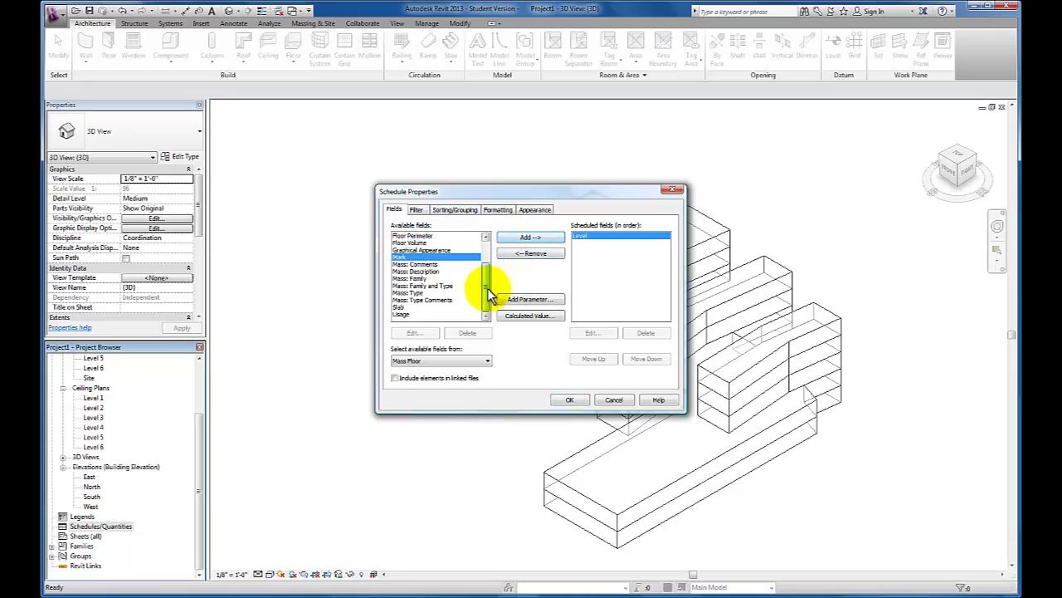
pyautogui.moveTo(487, 292); pyautogui.dragTo(489, 265)
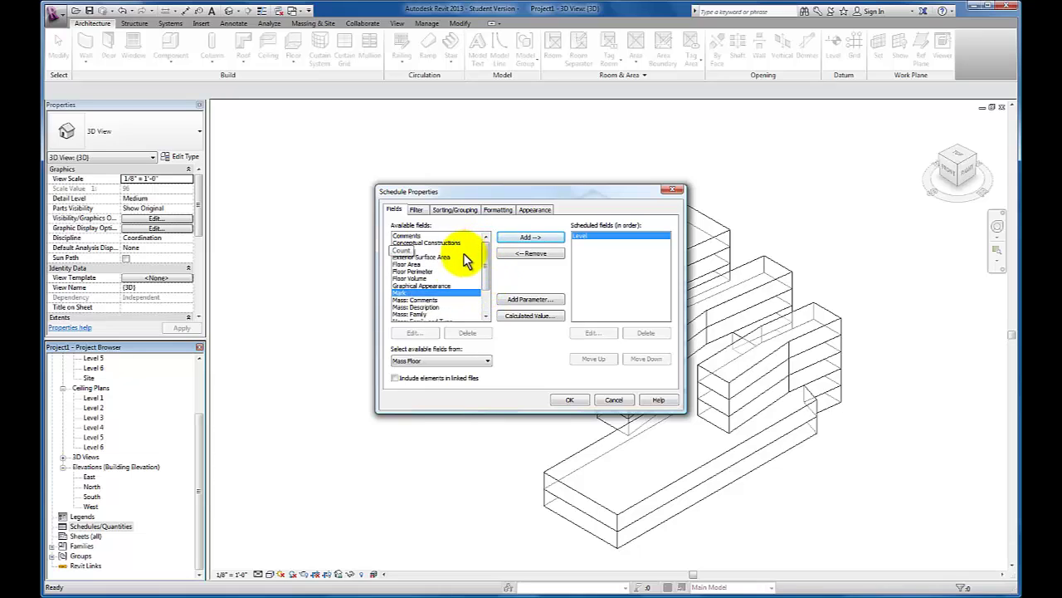
pyautogui.click(414, 264)
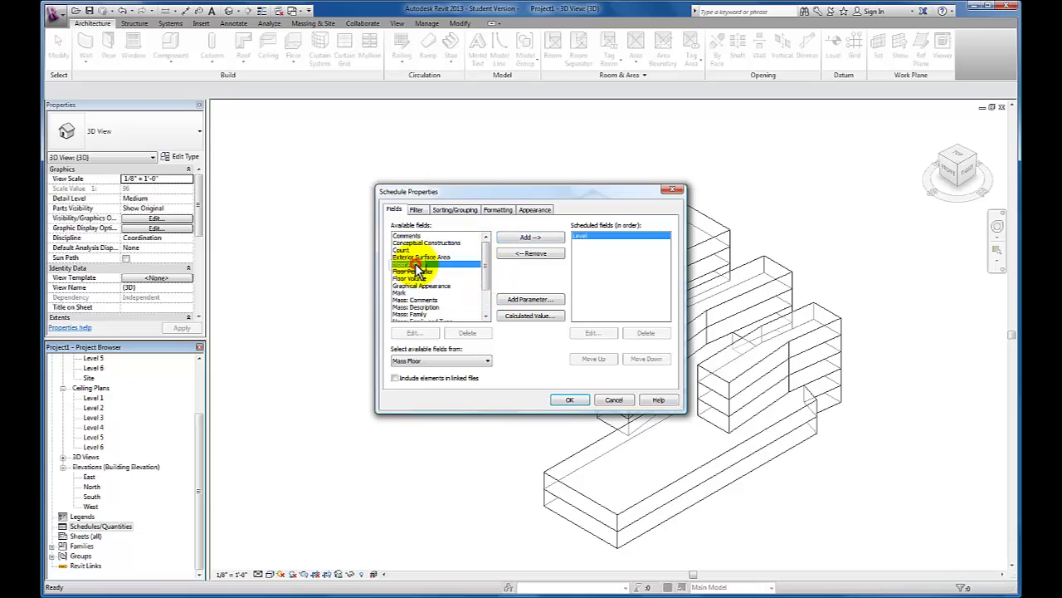
pyautogui.click(520, 238)
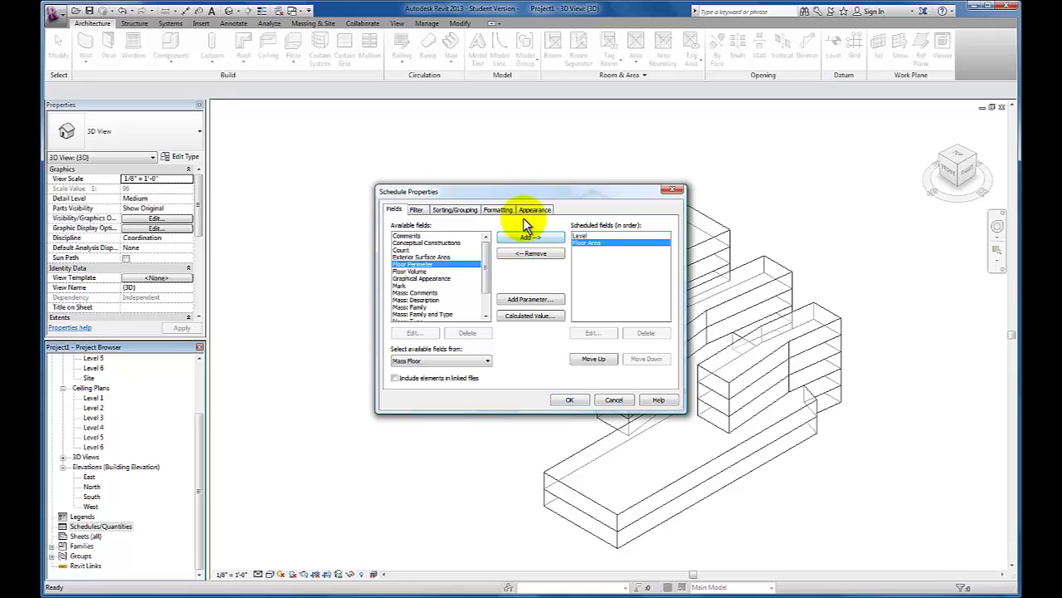
# - Turn on schedule grand totals and set the Floor Area column to calculate totals
pyautogui.click(455, 210)
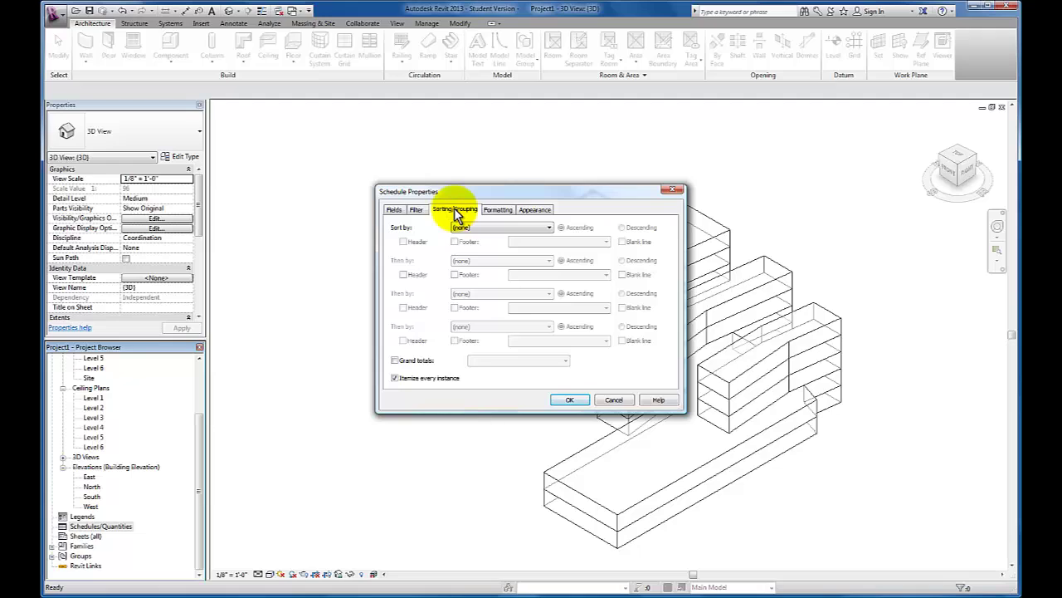
pyautogui.click(396, 360)
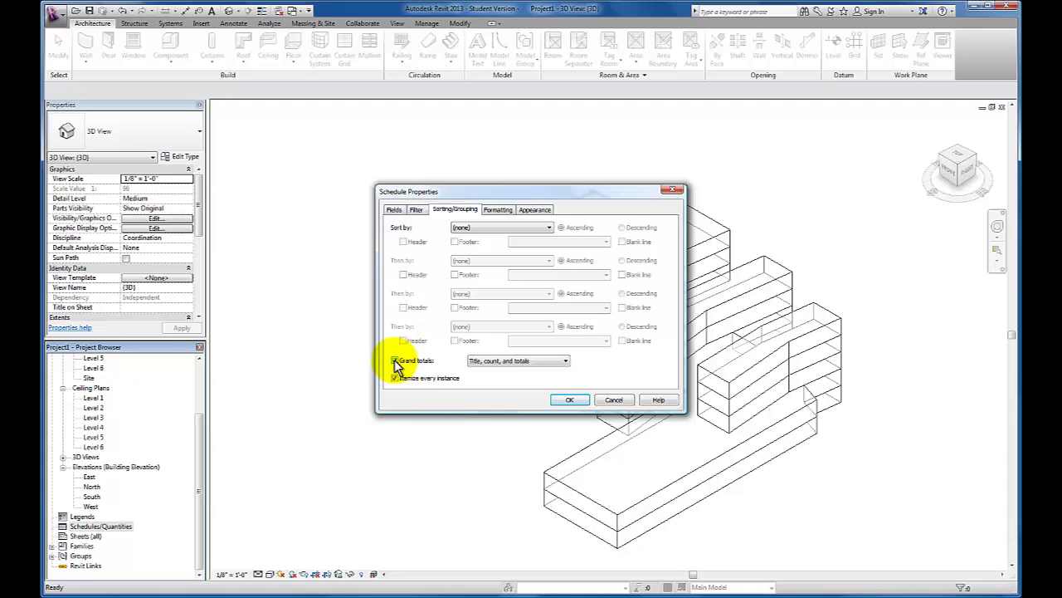
pyautogui.click(497, 209)
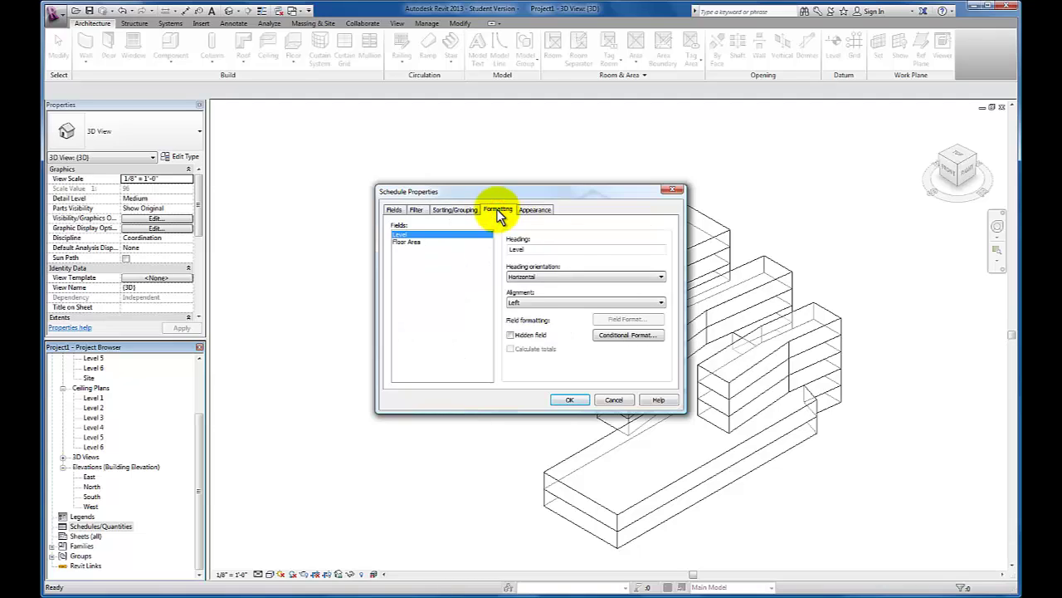
pyautogui.click(405, 243)
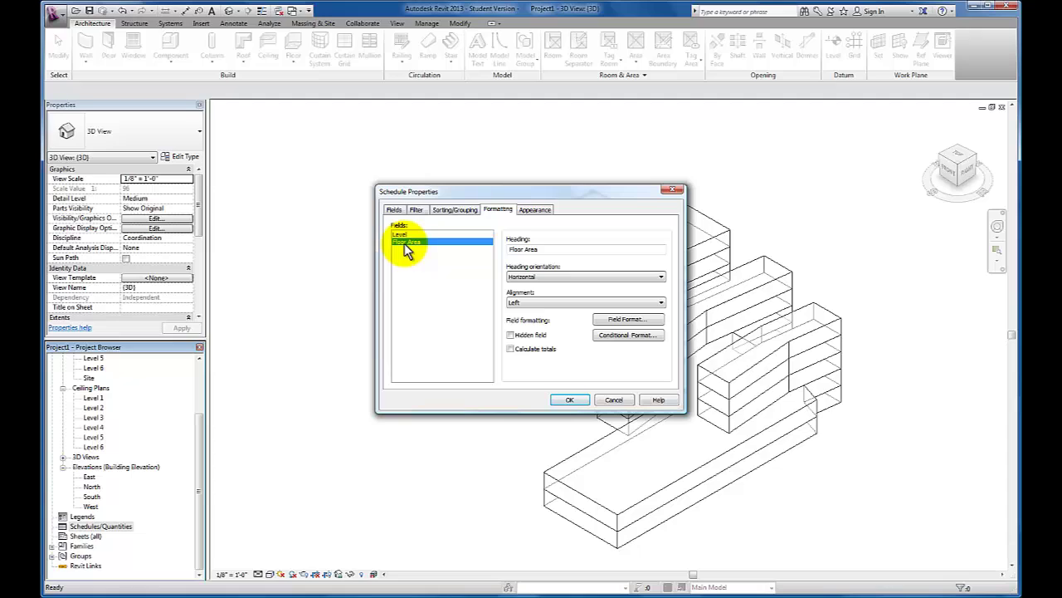
pyautogui.click(511, 349)
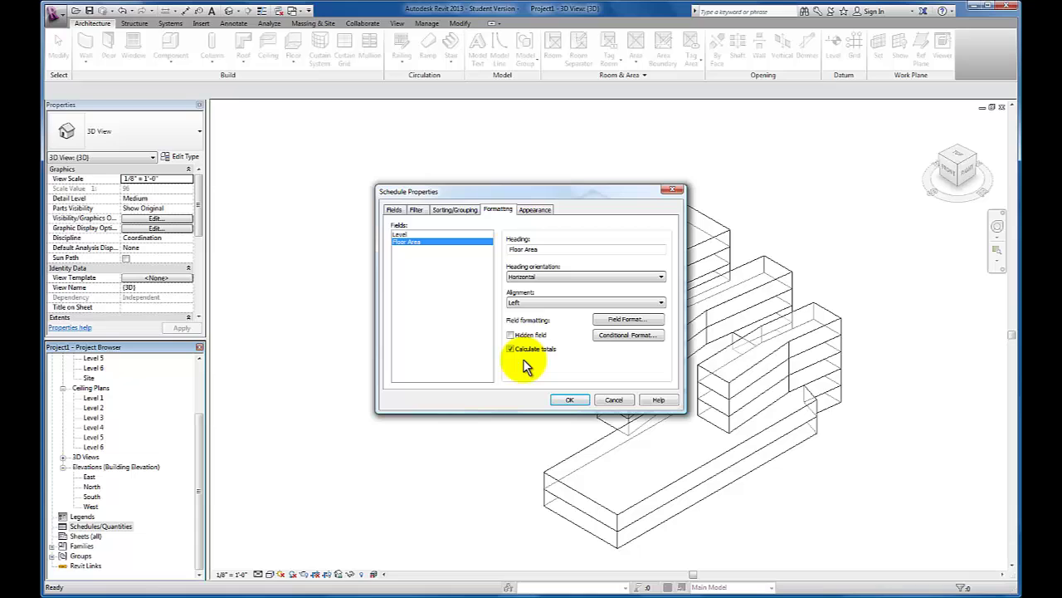
# - Create the schedule showing the 117511 SF grand total, then widen the Floor Area and Level columns
pyautogui.click(565, 400)
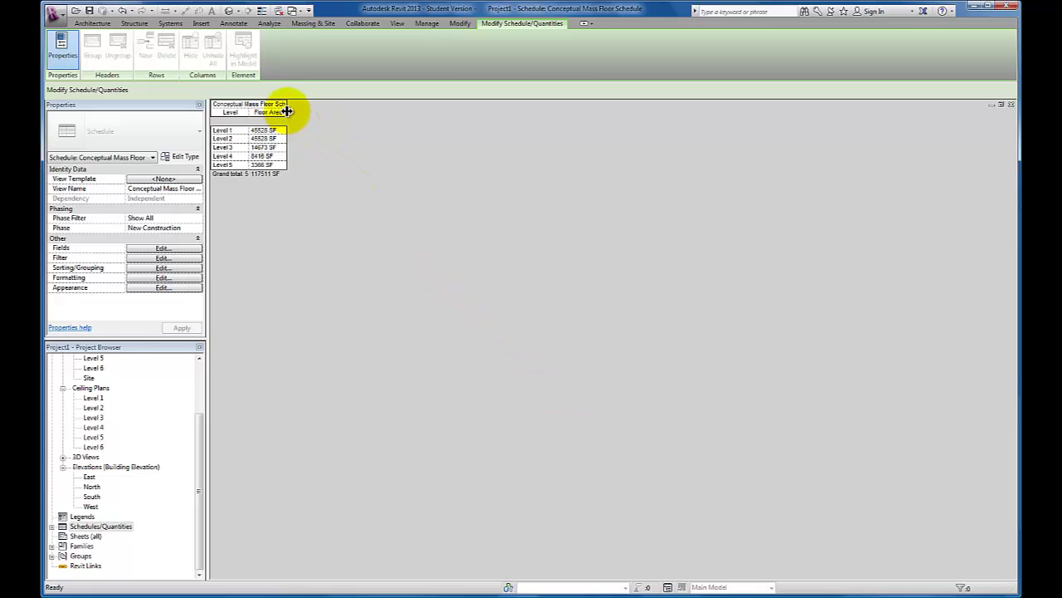
pyautogui.moveTo(286, 111); pyautogui.dragTo(330, 112)
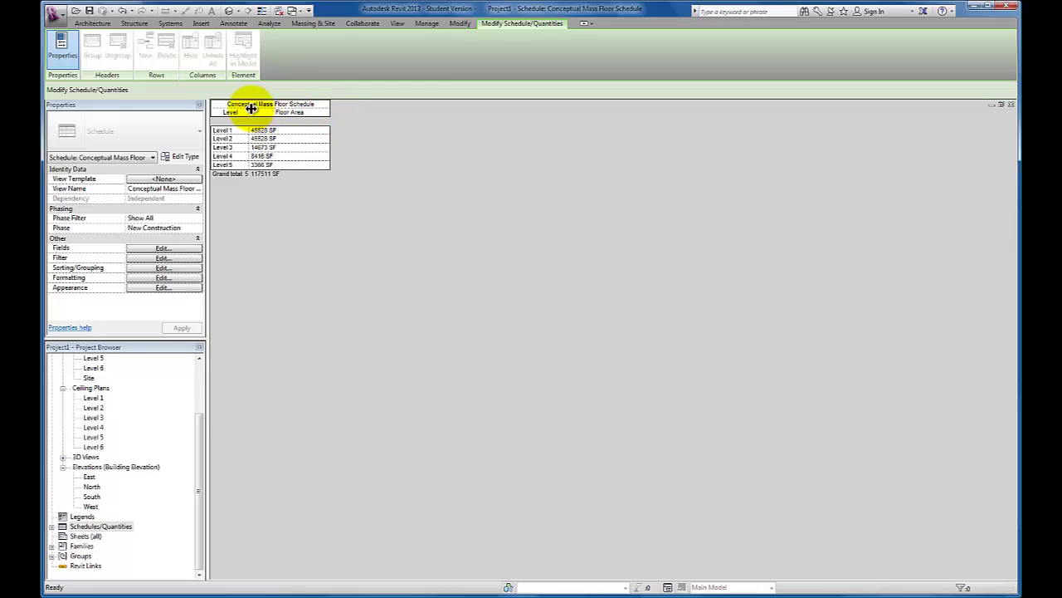
pyautogui.moveTo(250, 108); pyautogui.dragTo(259, 110)
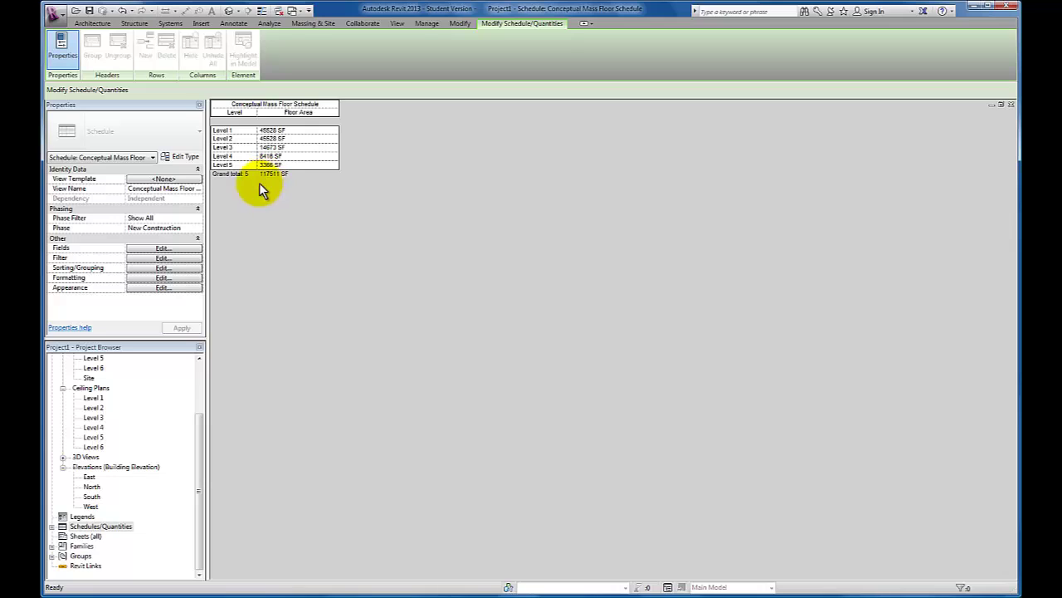
# - Open the default {3D} view under 3D Views to show the mass sliced by its floors
pyautogui.click(199, 429)
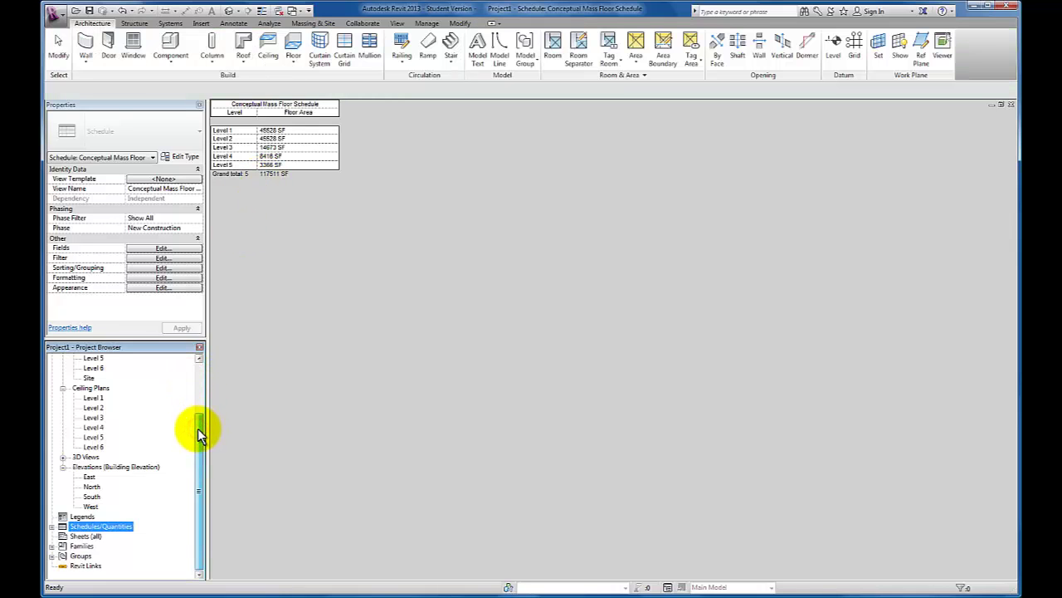
pyautogui.moveTo(199, 432); pyautogui.dragTo(201, 422)
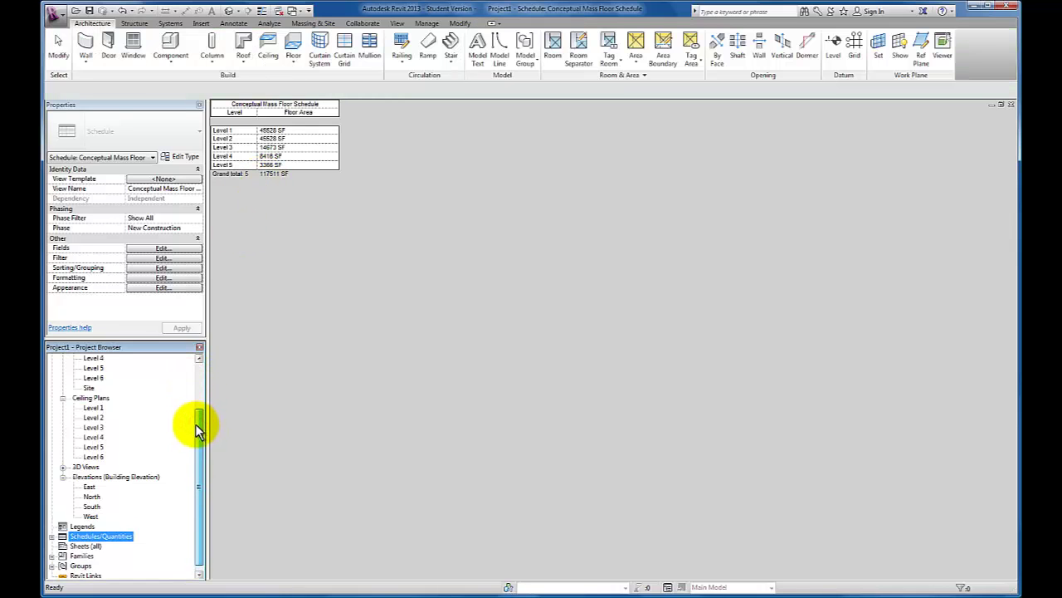
pyautogui.click(63, 468)
pyautogui.doubleClick(88, 477)
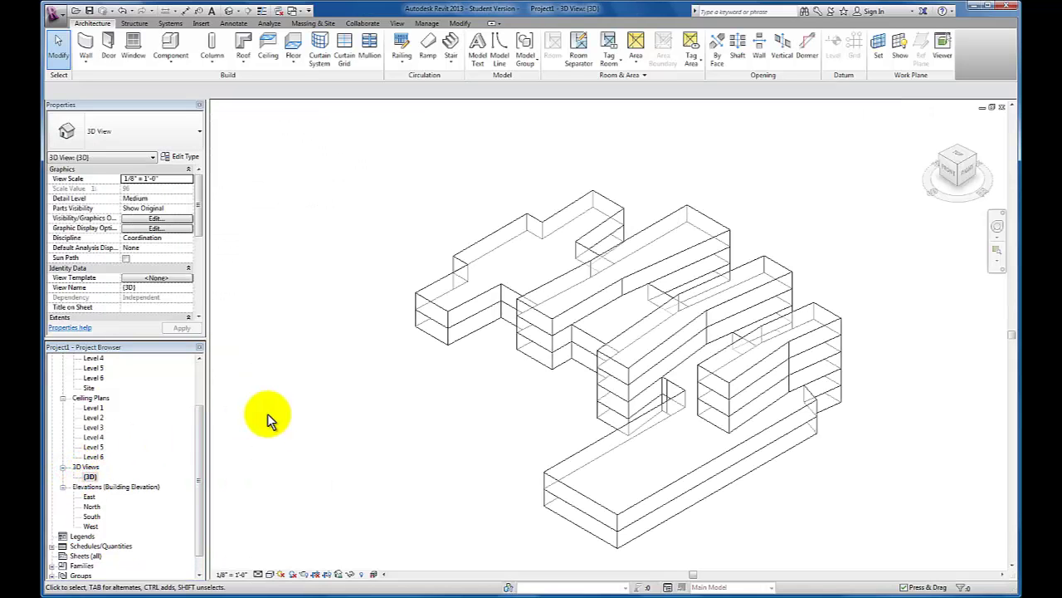